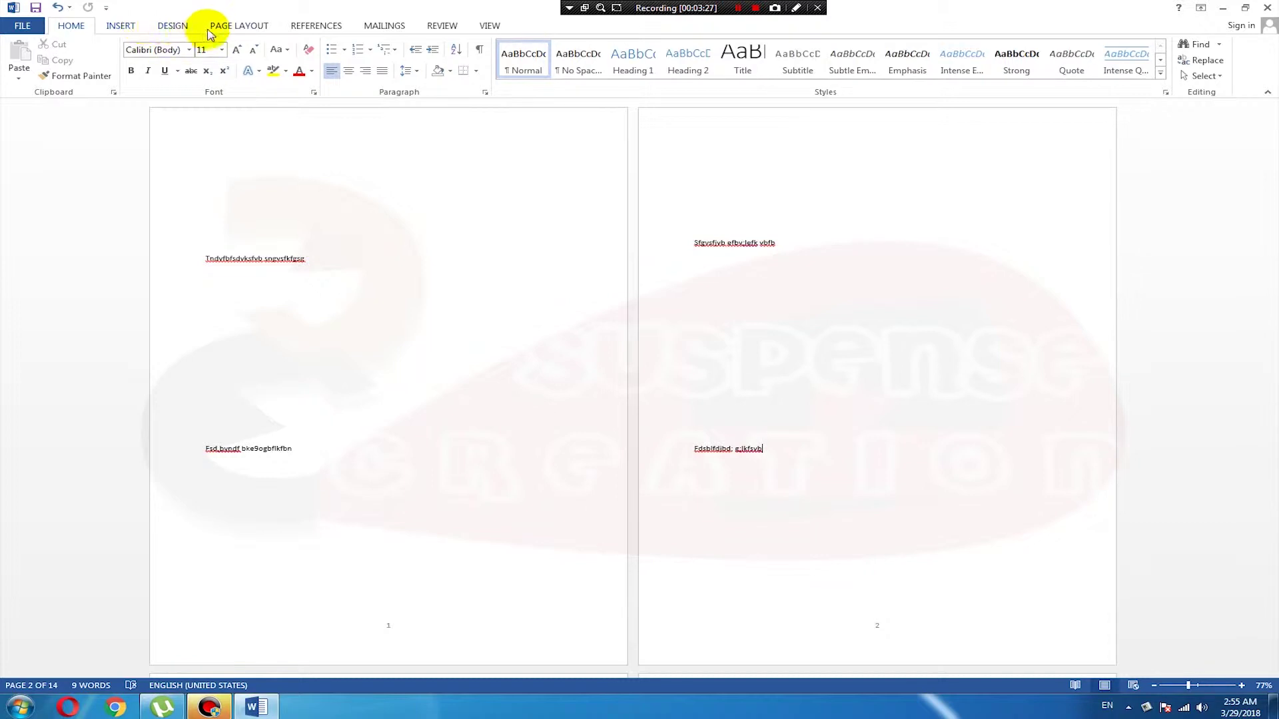
- Insert a Next Page section break after page 2 so page 3 starts a new section
click(210, 30)
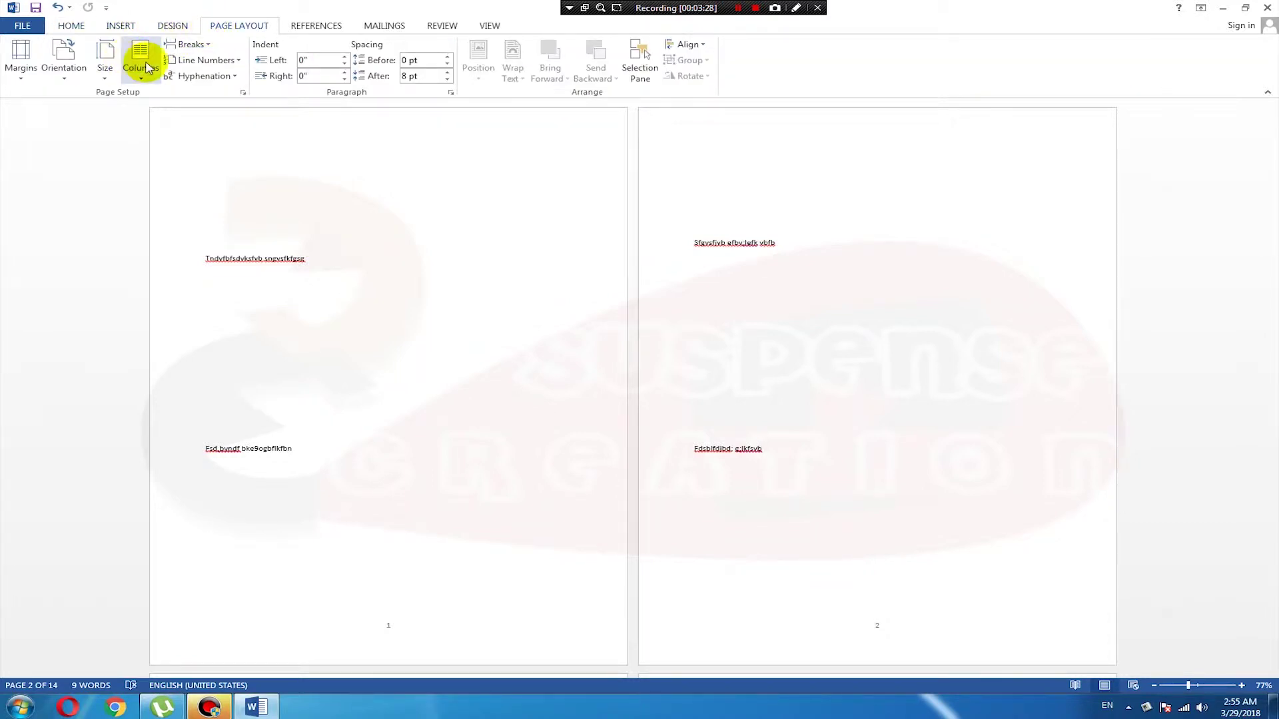
click(192, 44)
click(328, 231)
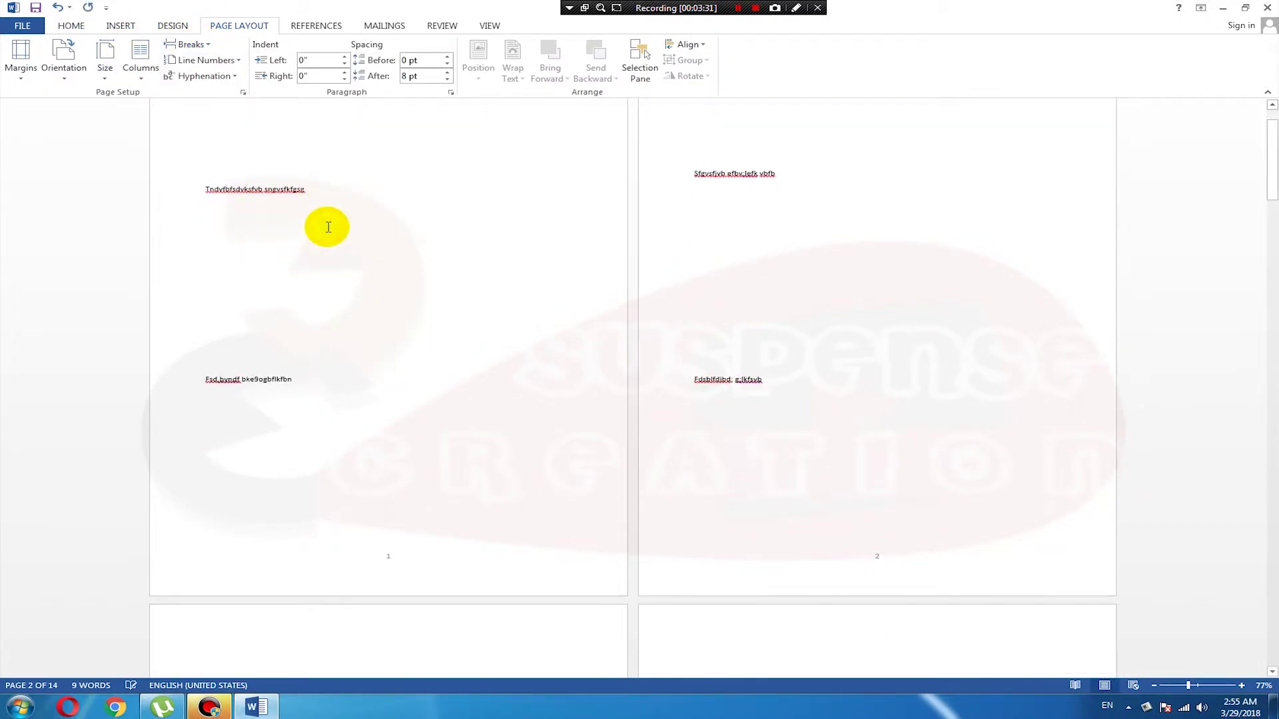
click(193, 44)
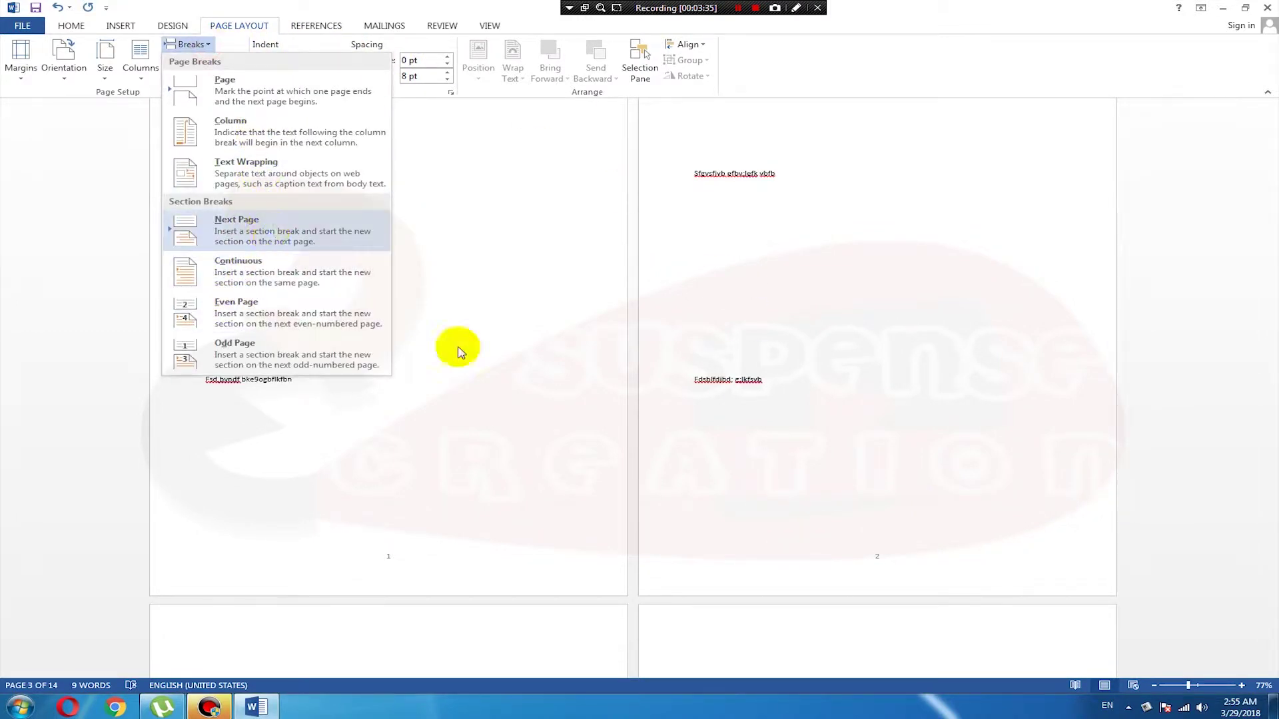
click(848, 472)
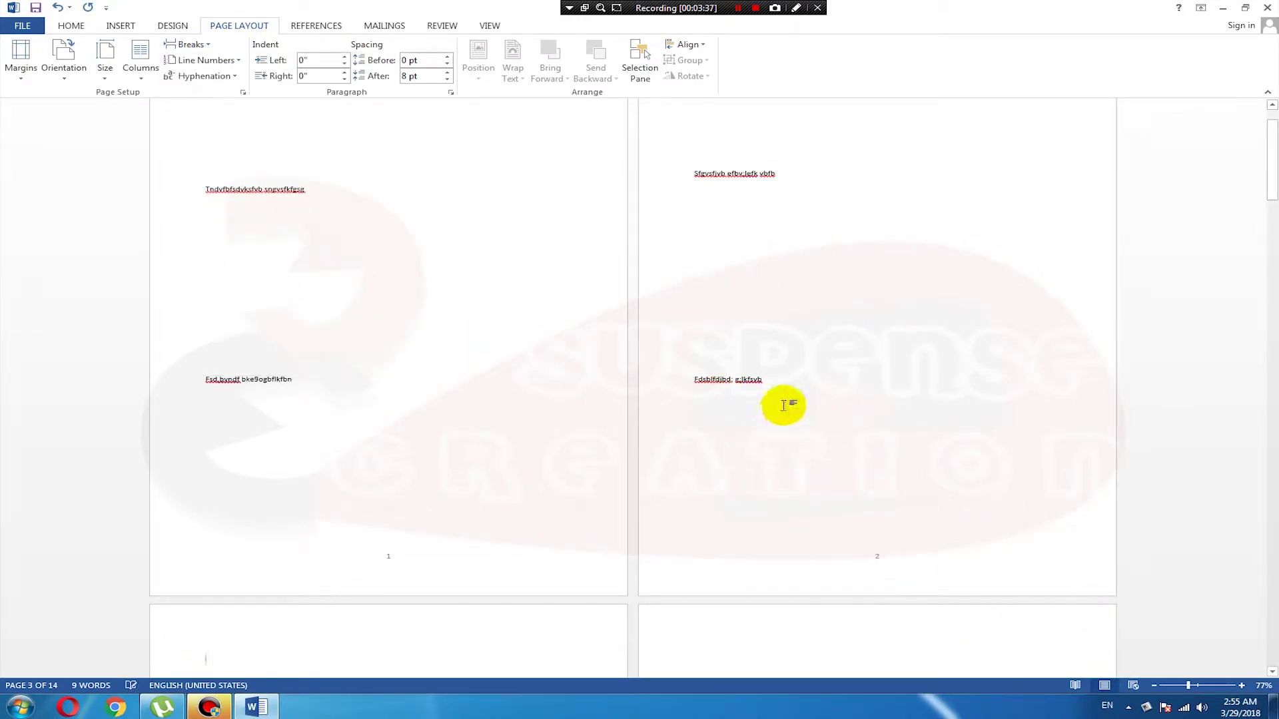
scroll(766, 473, down, 3)
scroll(267, 426, down, 2)
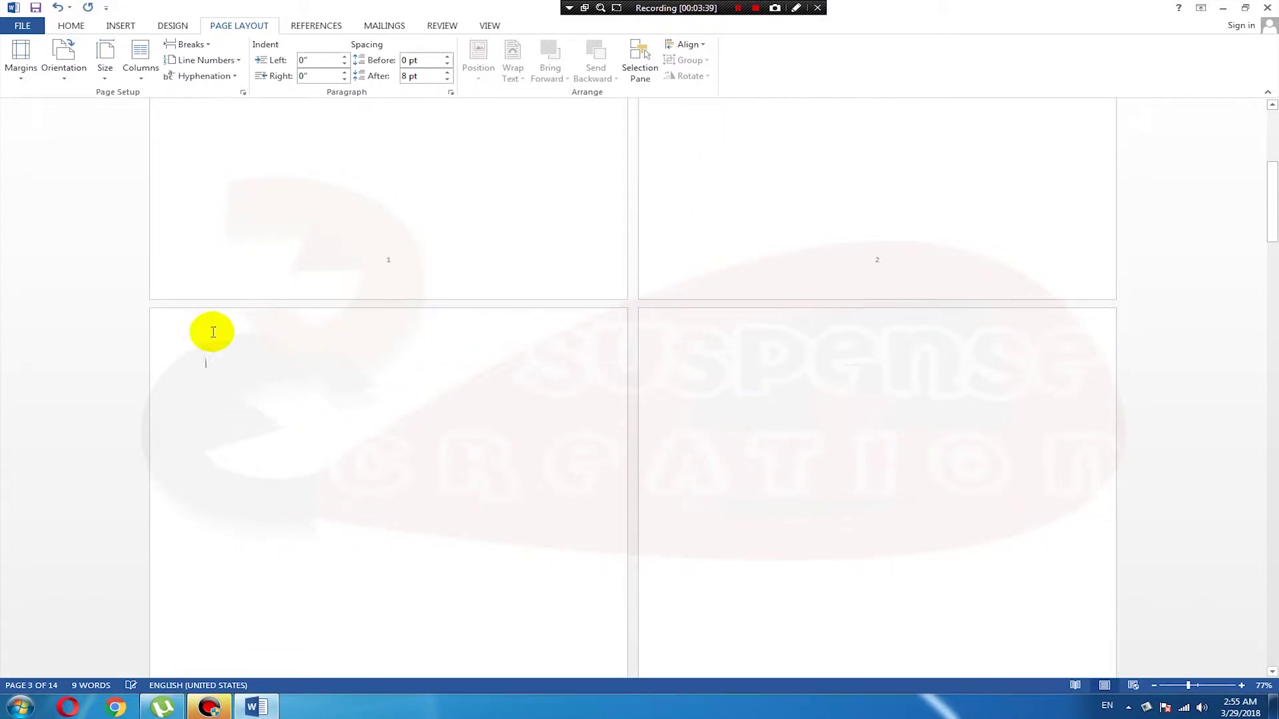
scroll(220, 320, up, 3)
click(112, 28)
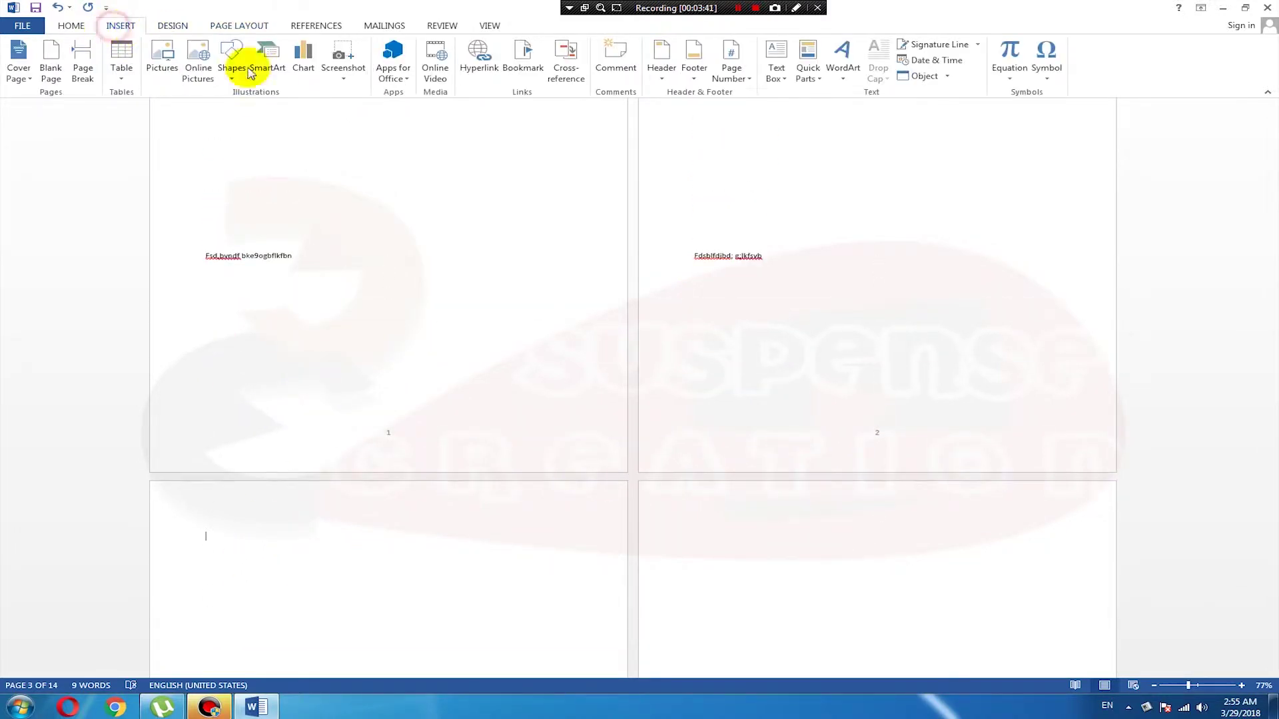
- Add Plain Number 2 page numbers centred at the bottom of the pages
click(747, 70)
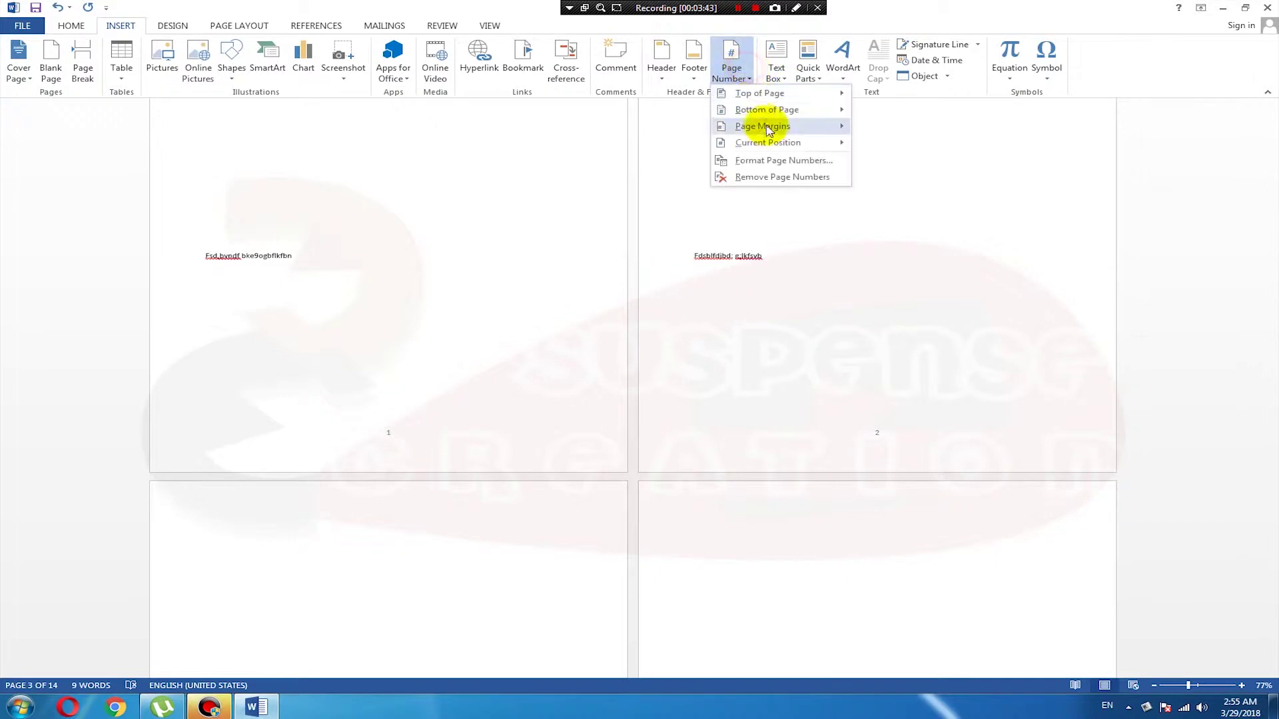
mouse_move(769, 109)
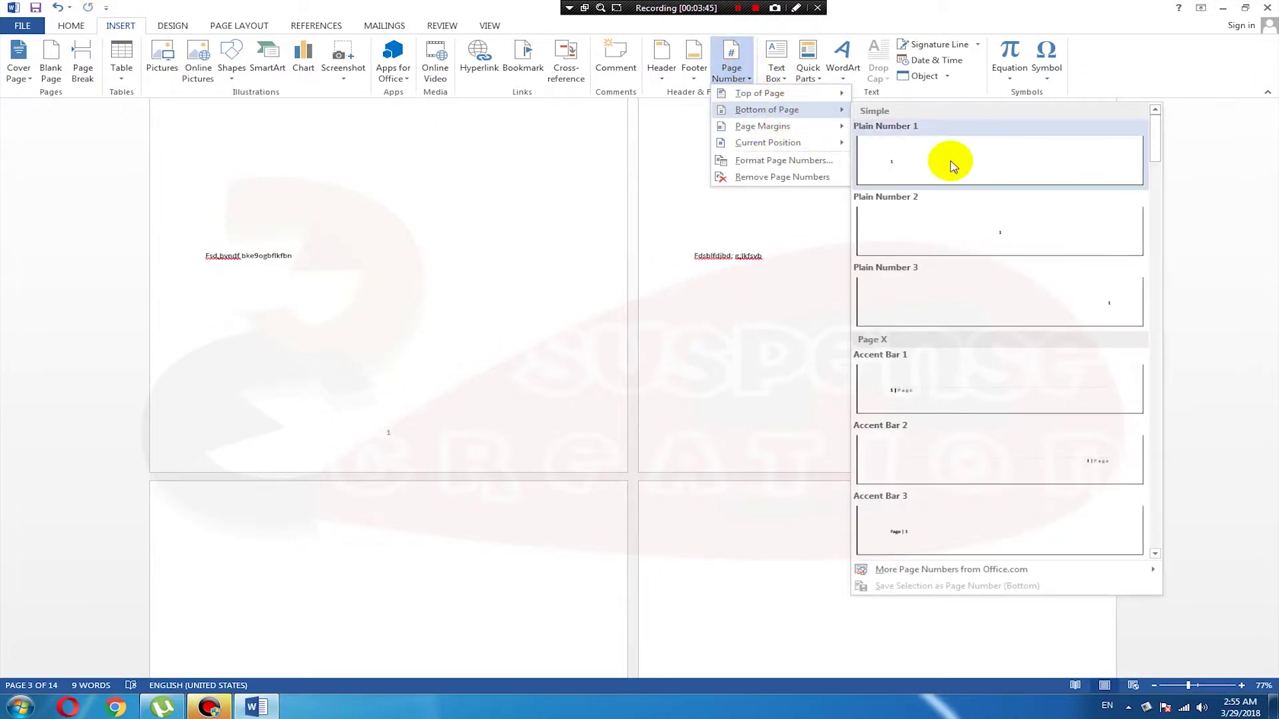
click(1011, 241)
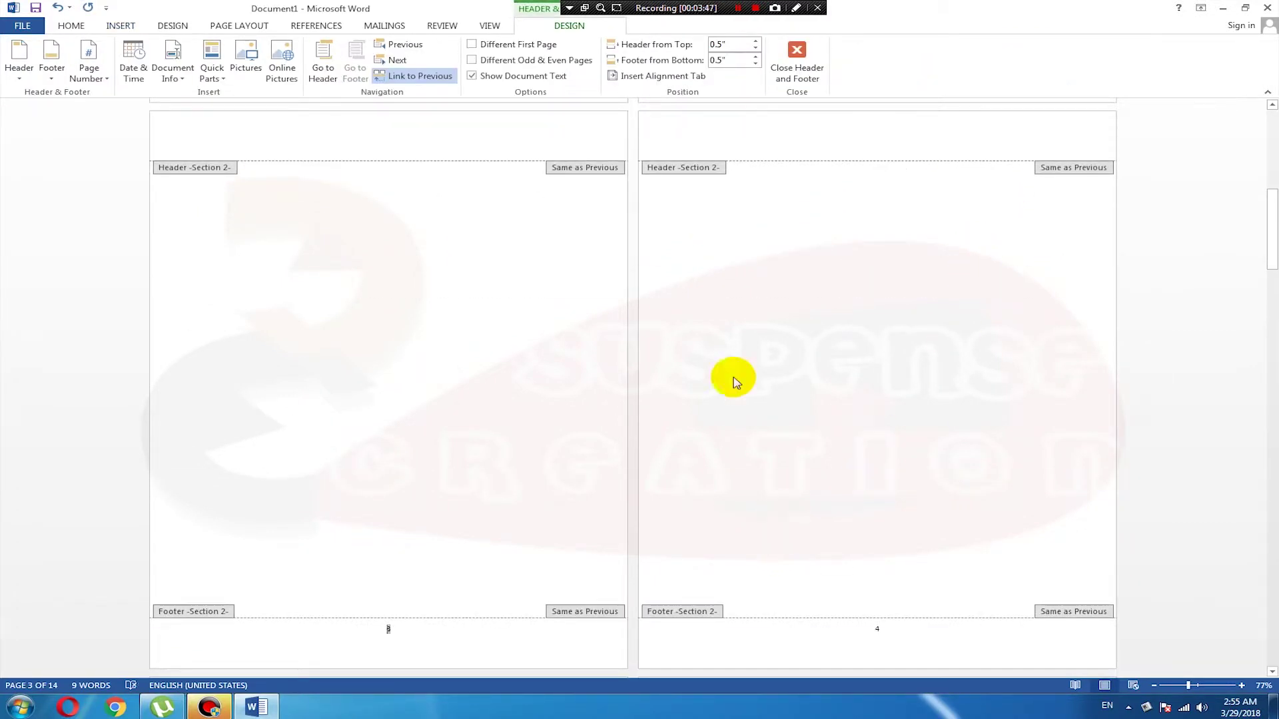
- Format the section's page numbers as lowercase Roman numerals i, ii, iii and leave the footer
click(86, 60)
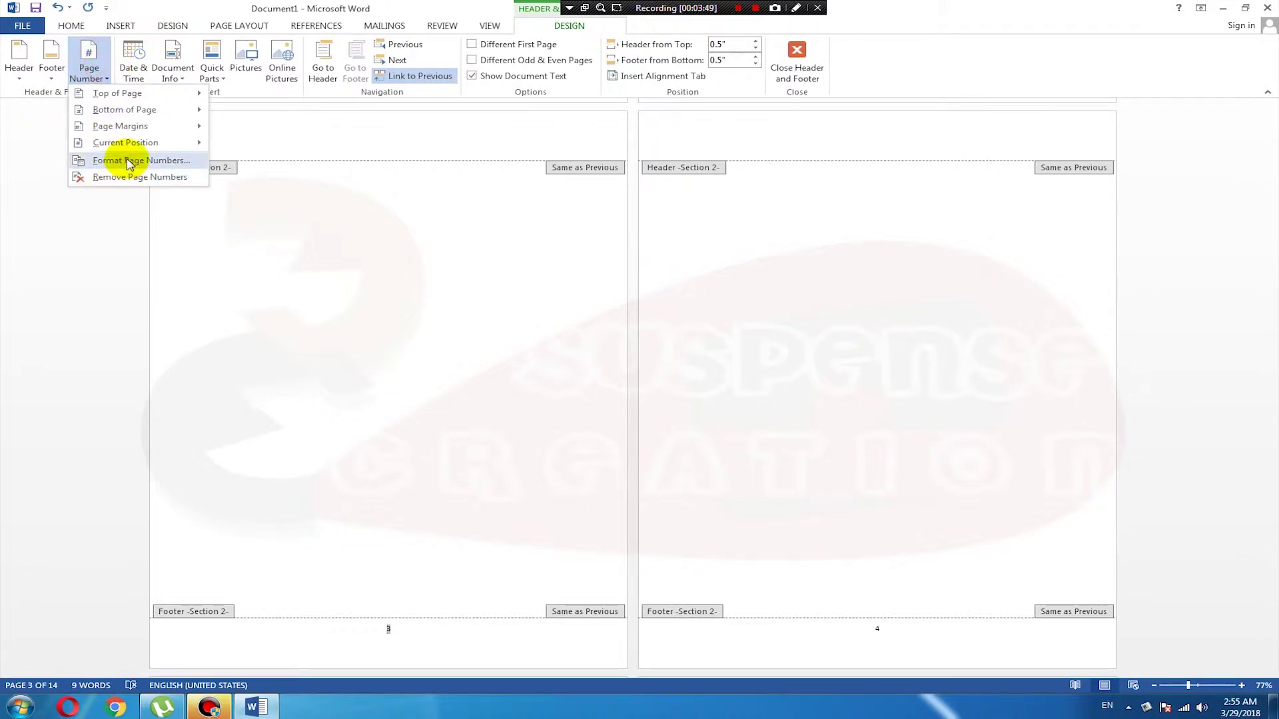
click(130, 161)
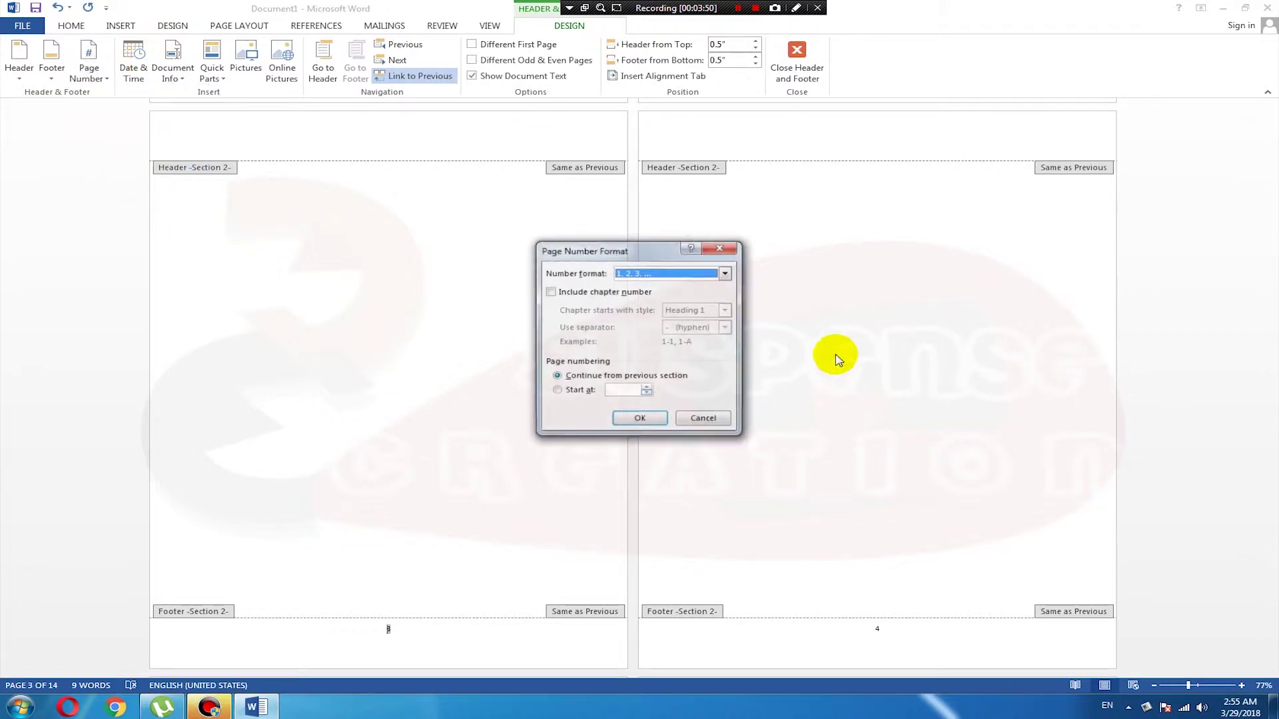
click(666, 272)
click(644, 323)
click(640, 420)
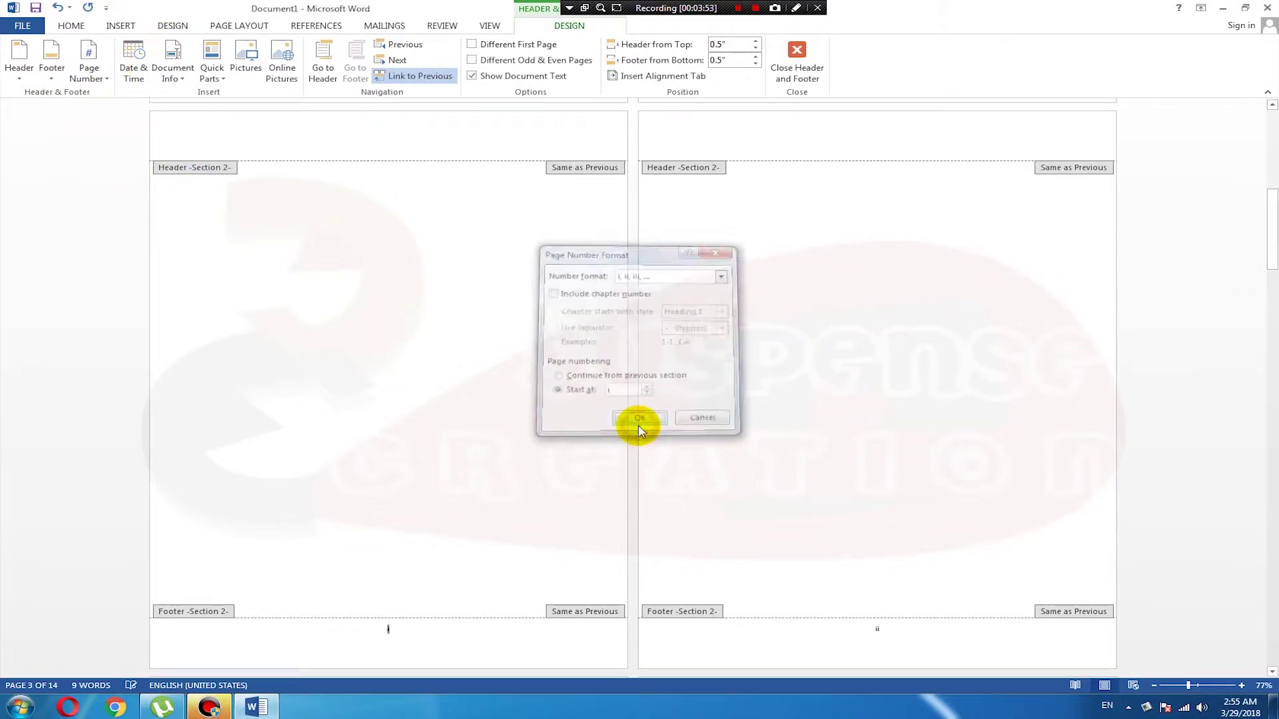
double_click(570, 429)
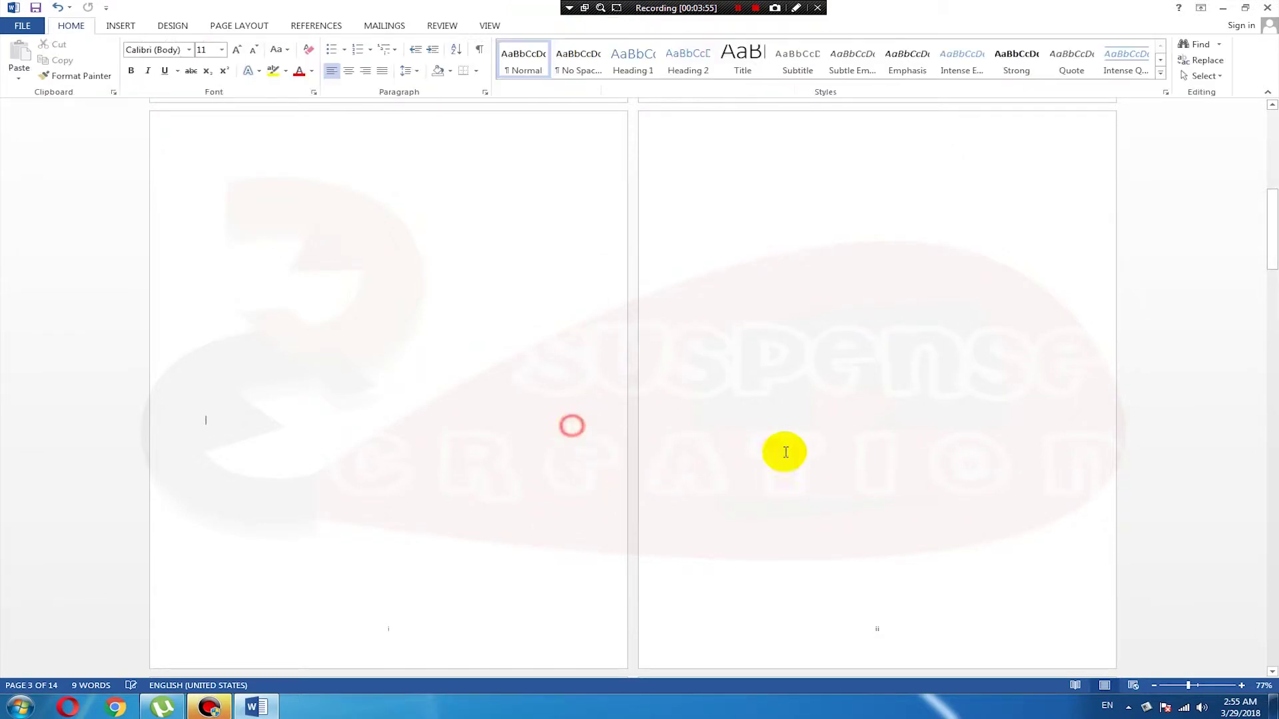
scroll(863, 394, up, 6)
scroll(865, 393, up, 2)
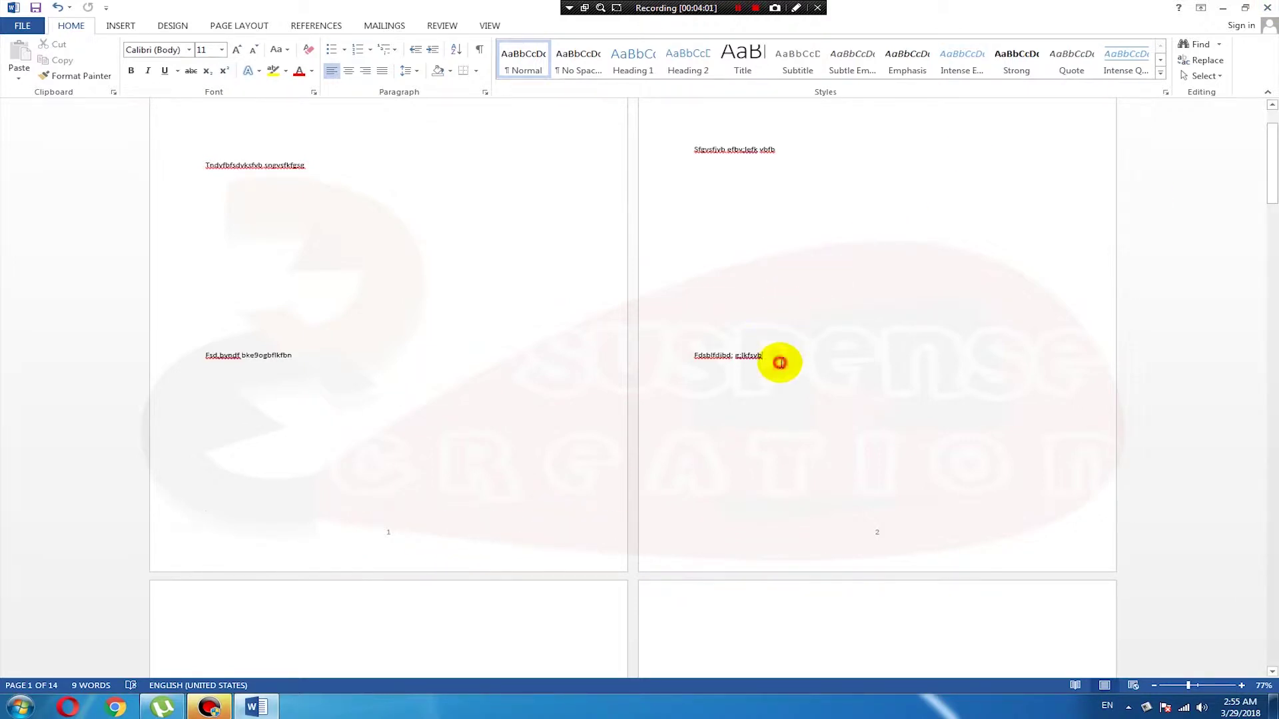
scroll(726, 359, down, 13)
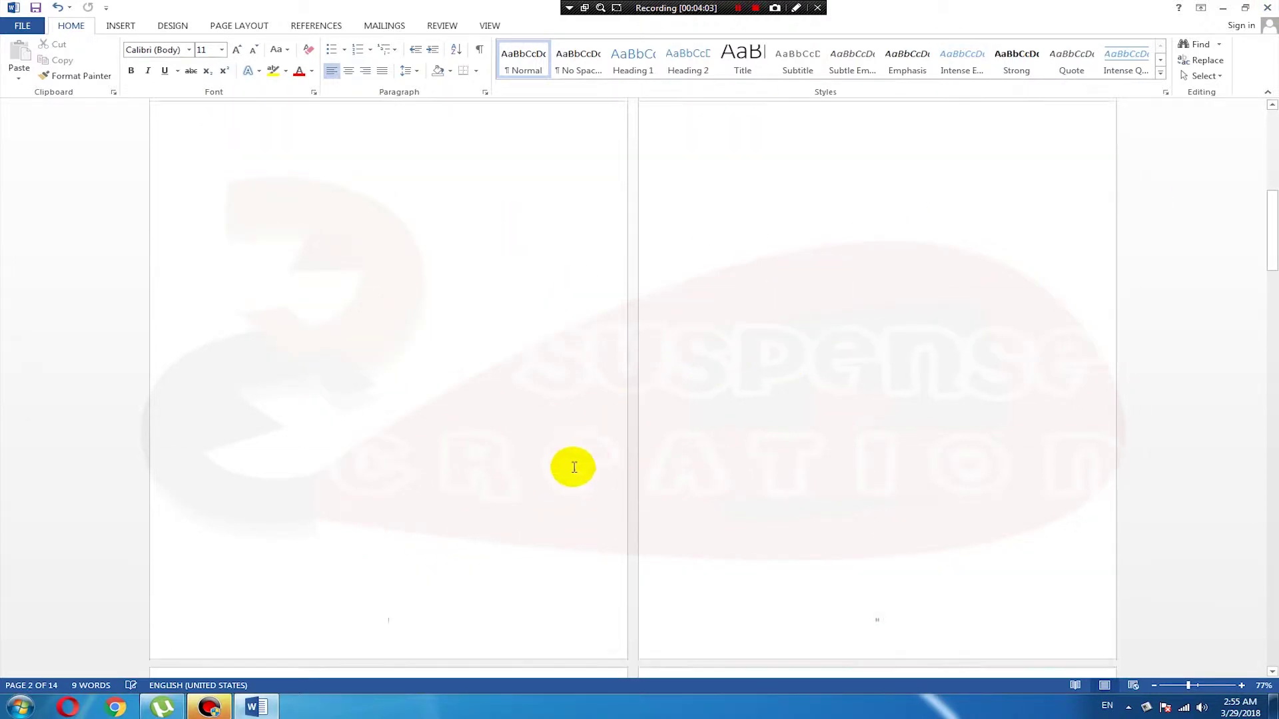
scroll(746, 497, down, 8)
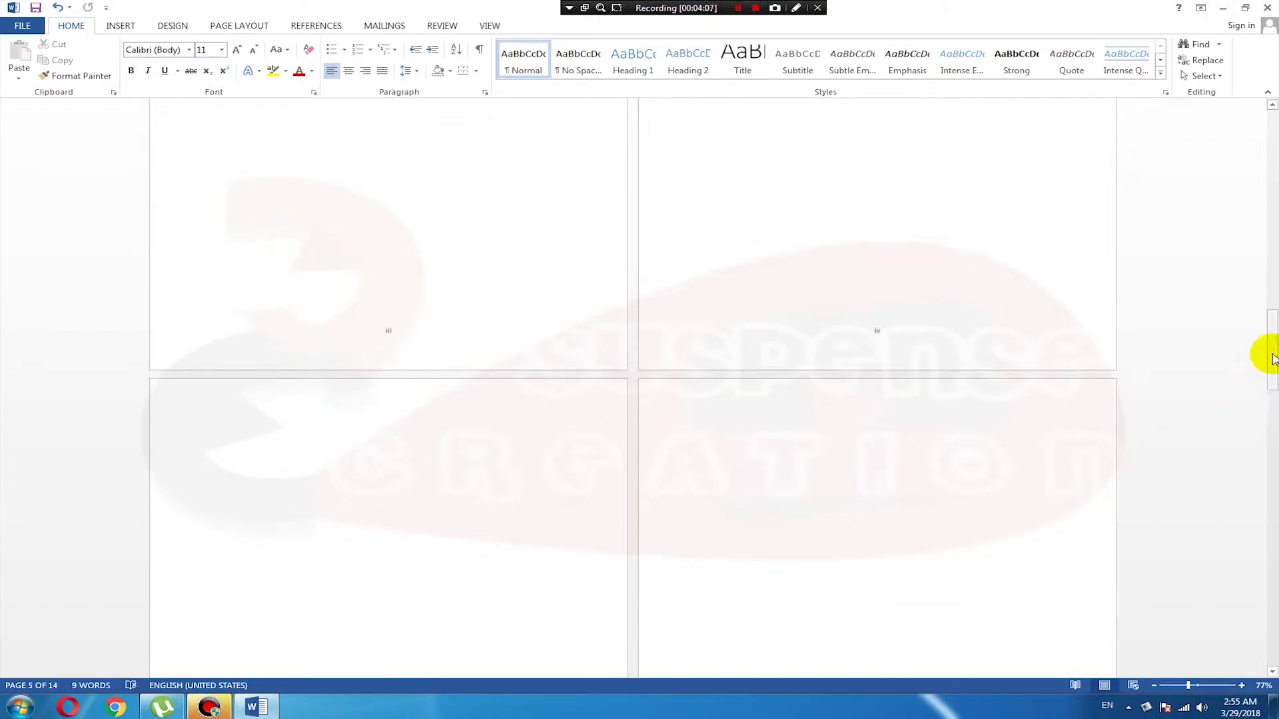
drag(1272, 360, 1268, 100)
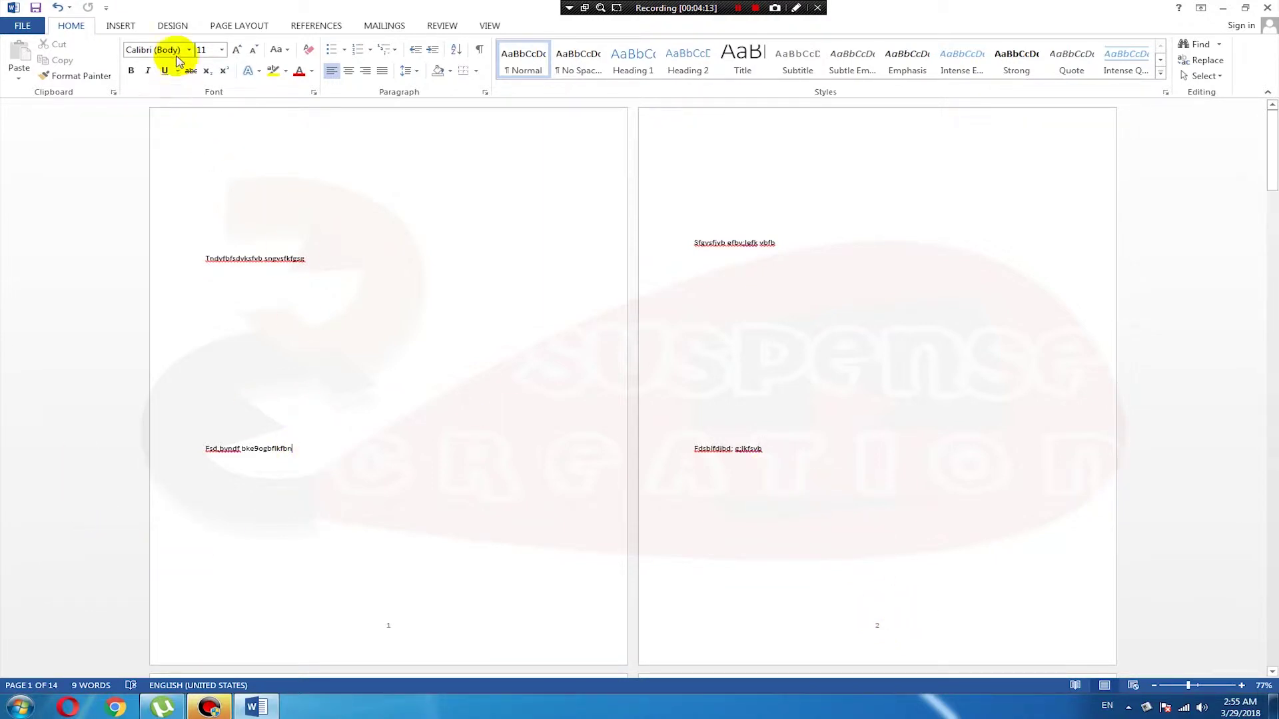
- Insert another Next Page section break from the Page Layout Breaks list
click(221, 28)
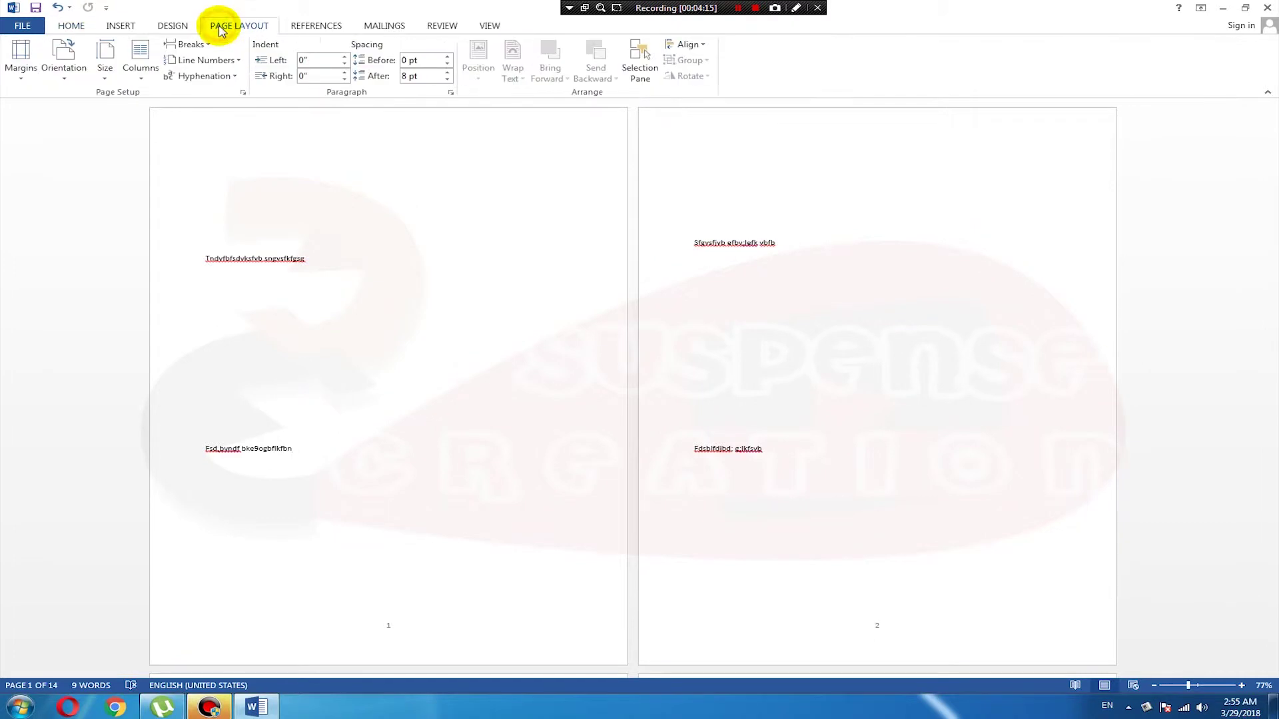
click(193, 45)
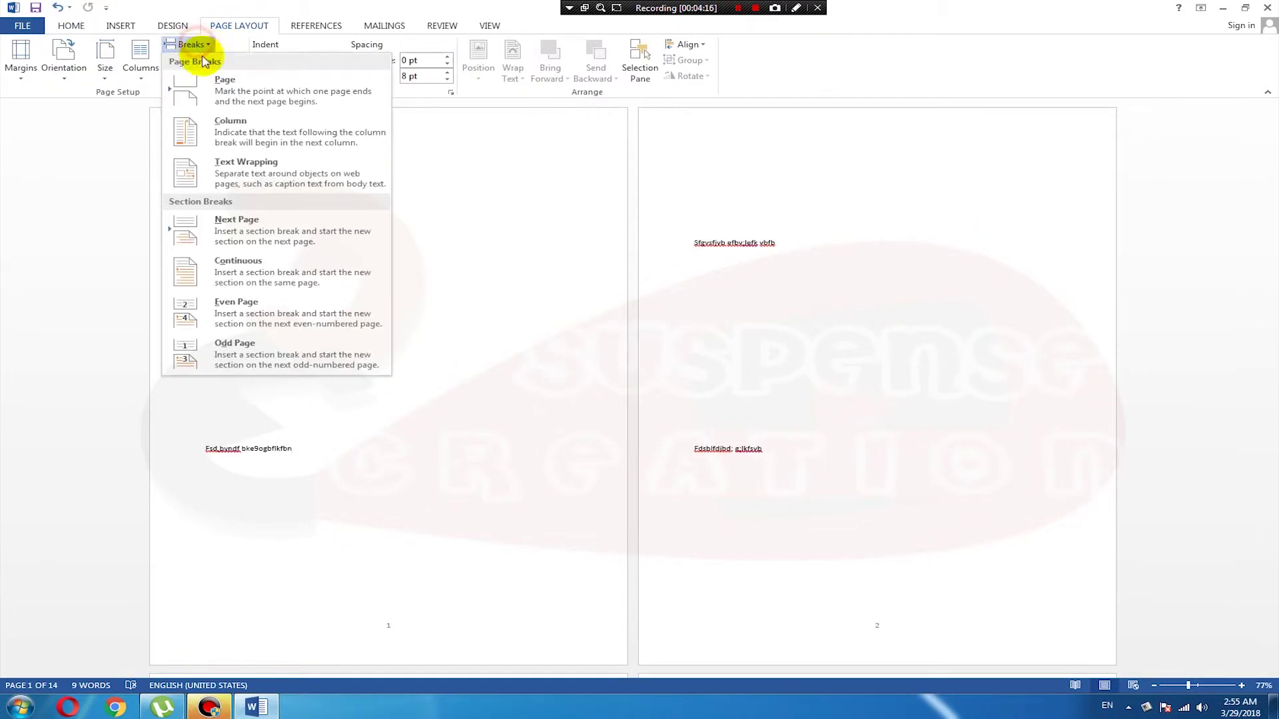
click(237, 230)
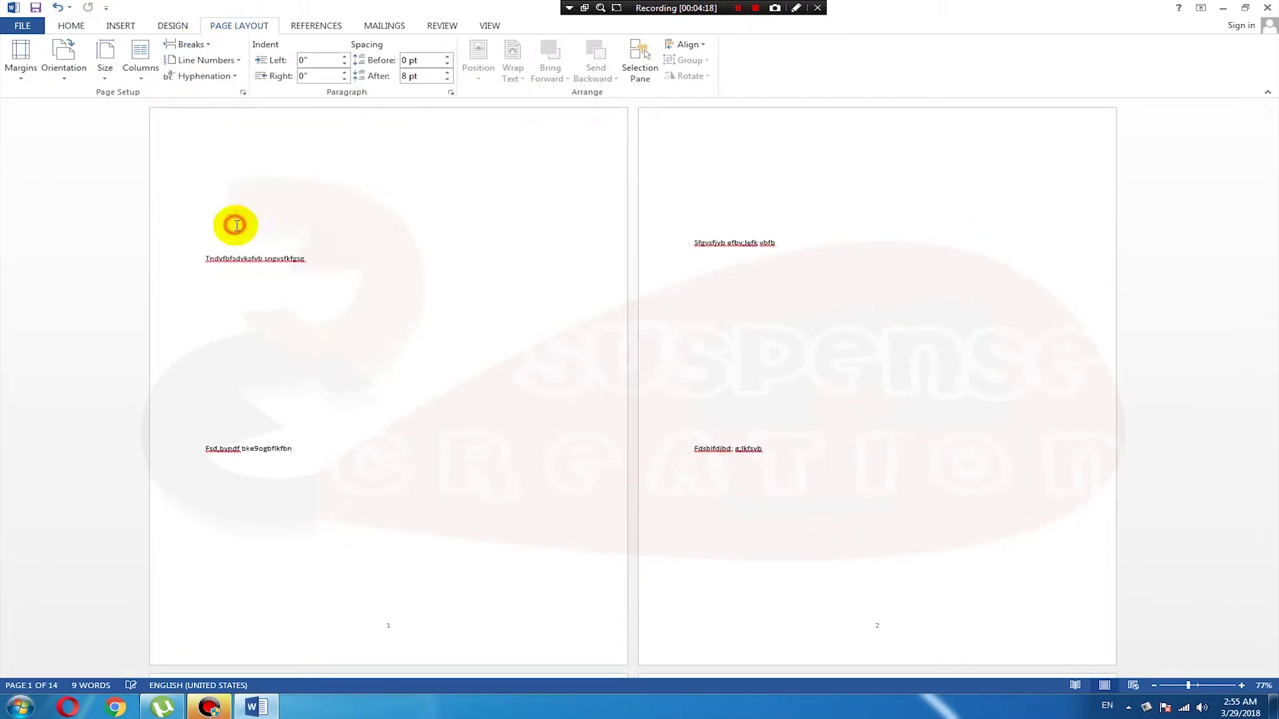
- Make this section's page numbers restart at 1 in lowercase Roman numerals i, ii, iii
click(122, 26)
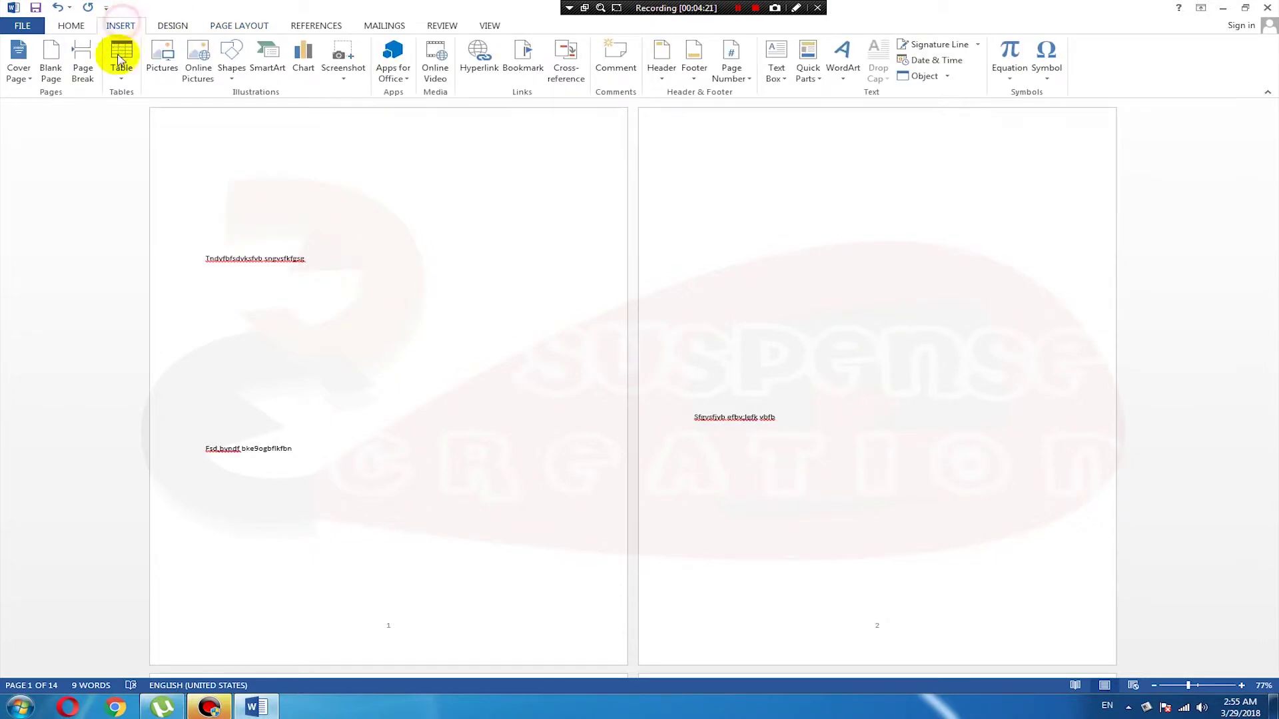
click(723, 63)
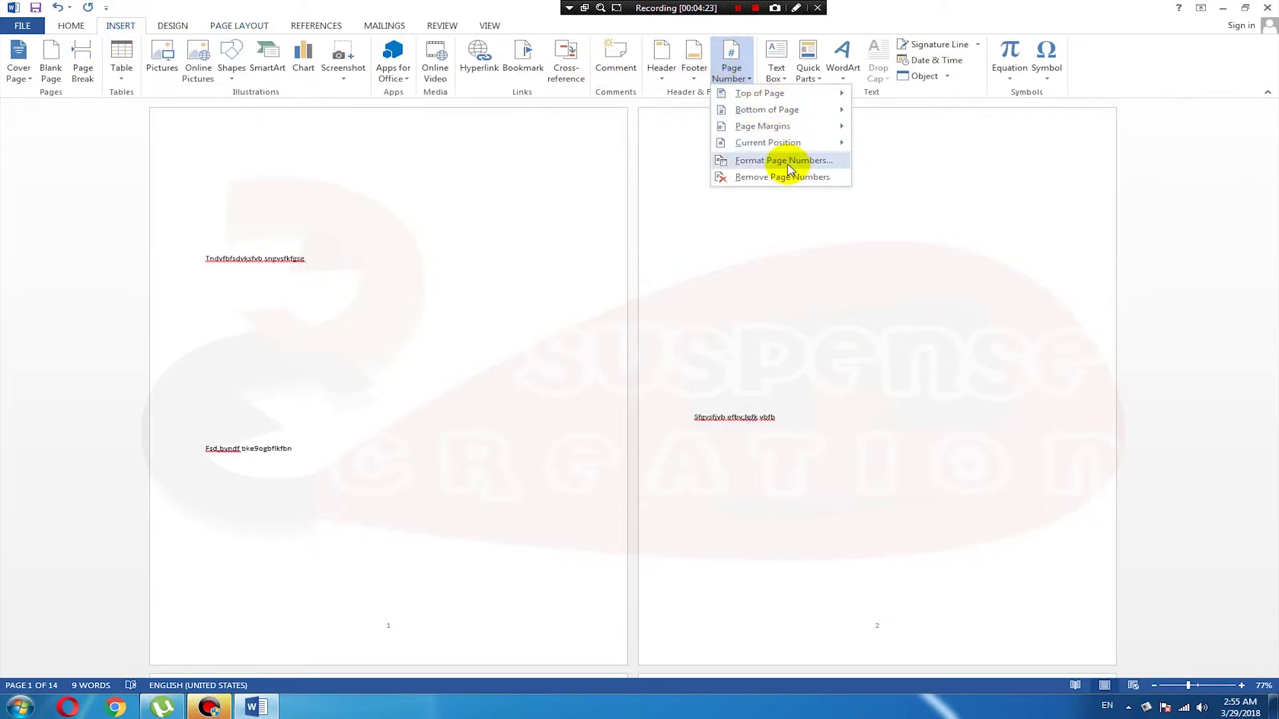
click(786, 164)
click(568, 389)
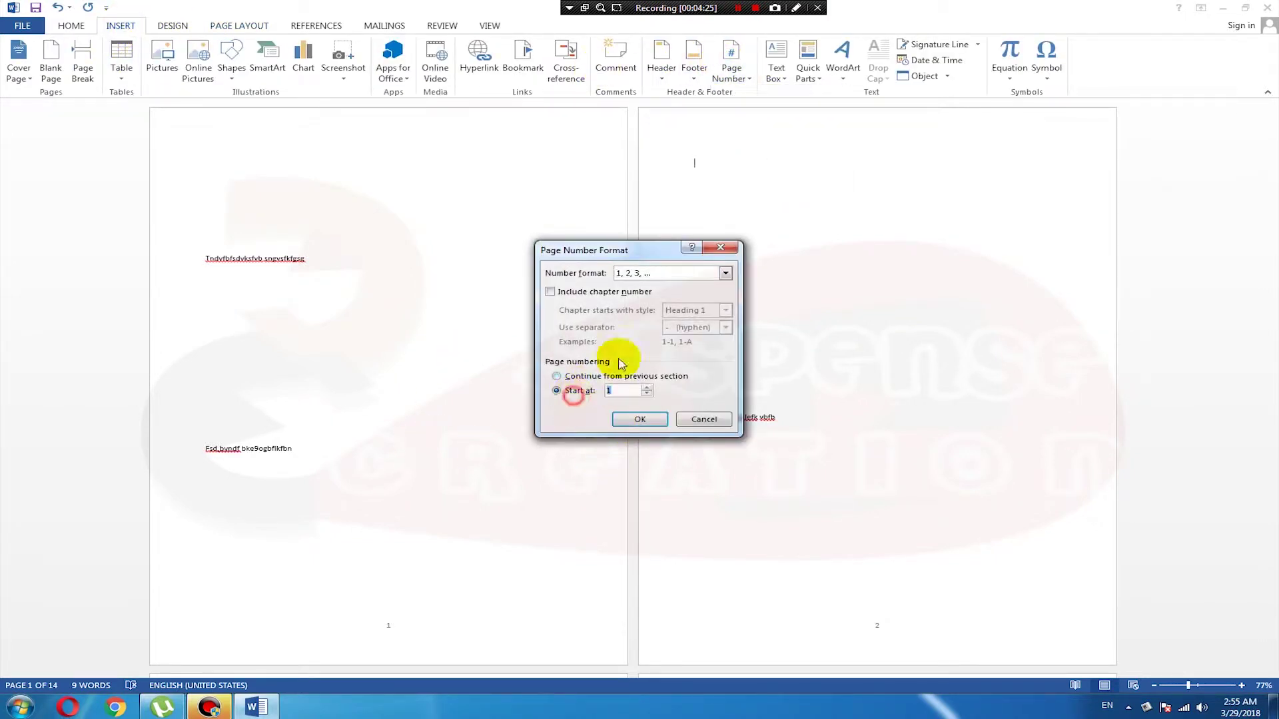
click(668, 272)
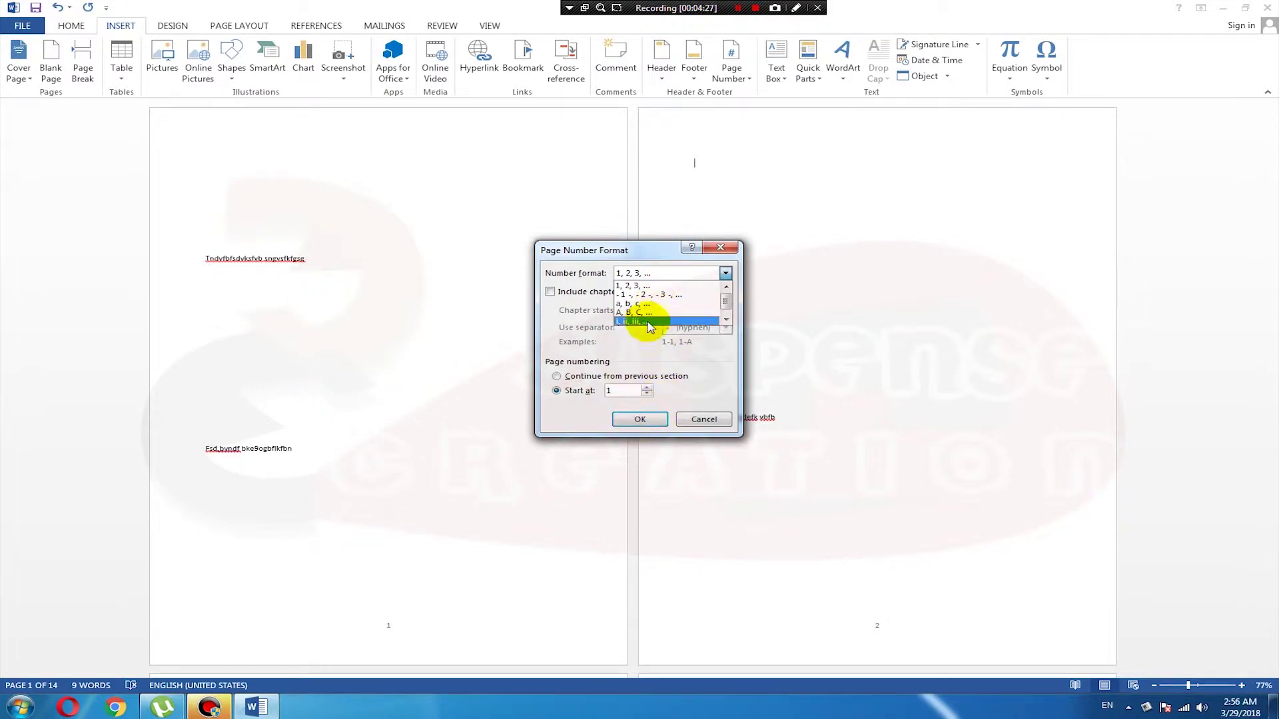
click(643, 321)
click(638, 418)
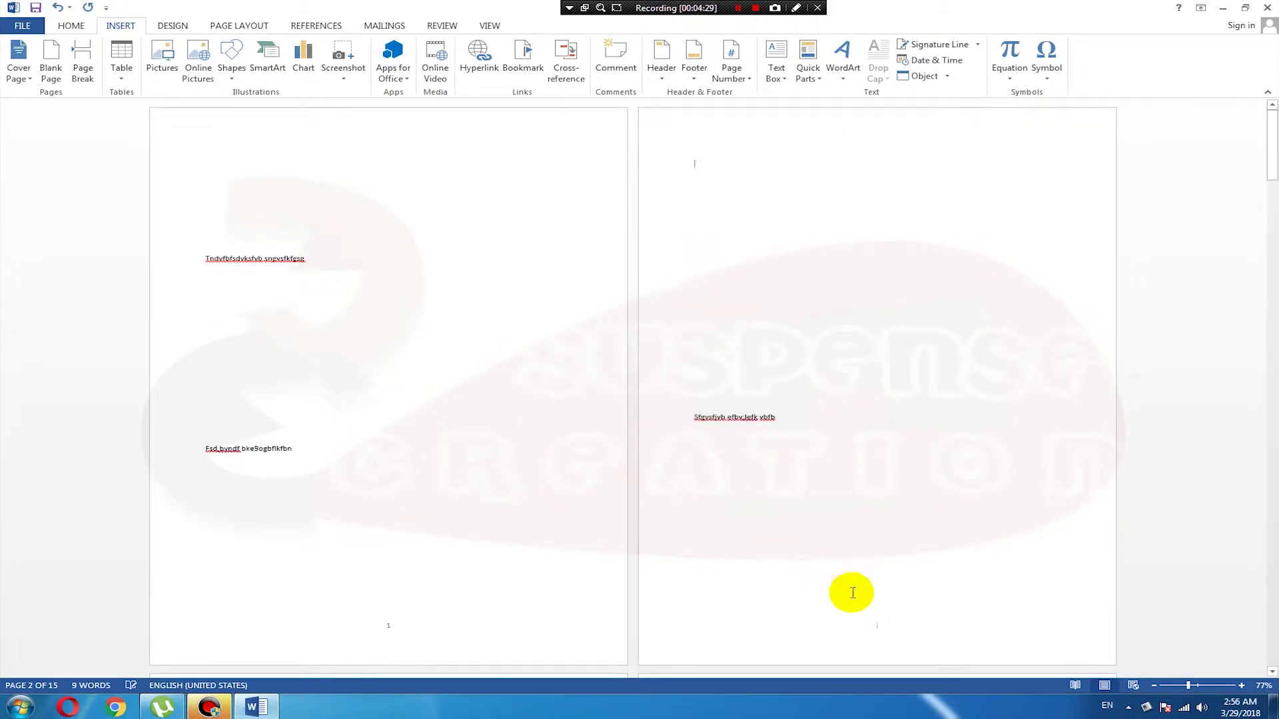
- Undo to restore the earlier text, then redo to return to seven blank pages
scroll(873, 521, down, 5)
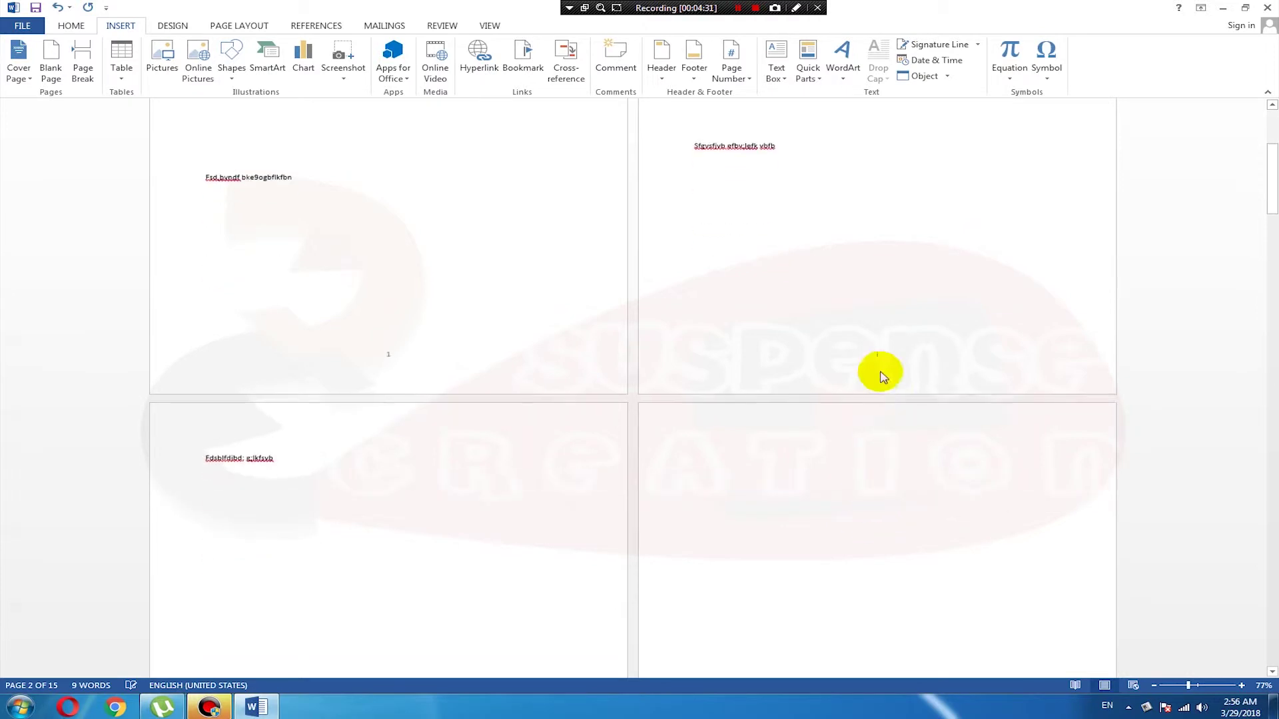
scroll(880, 376, up, 5)
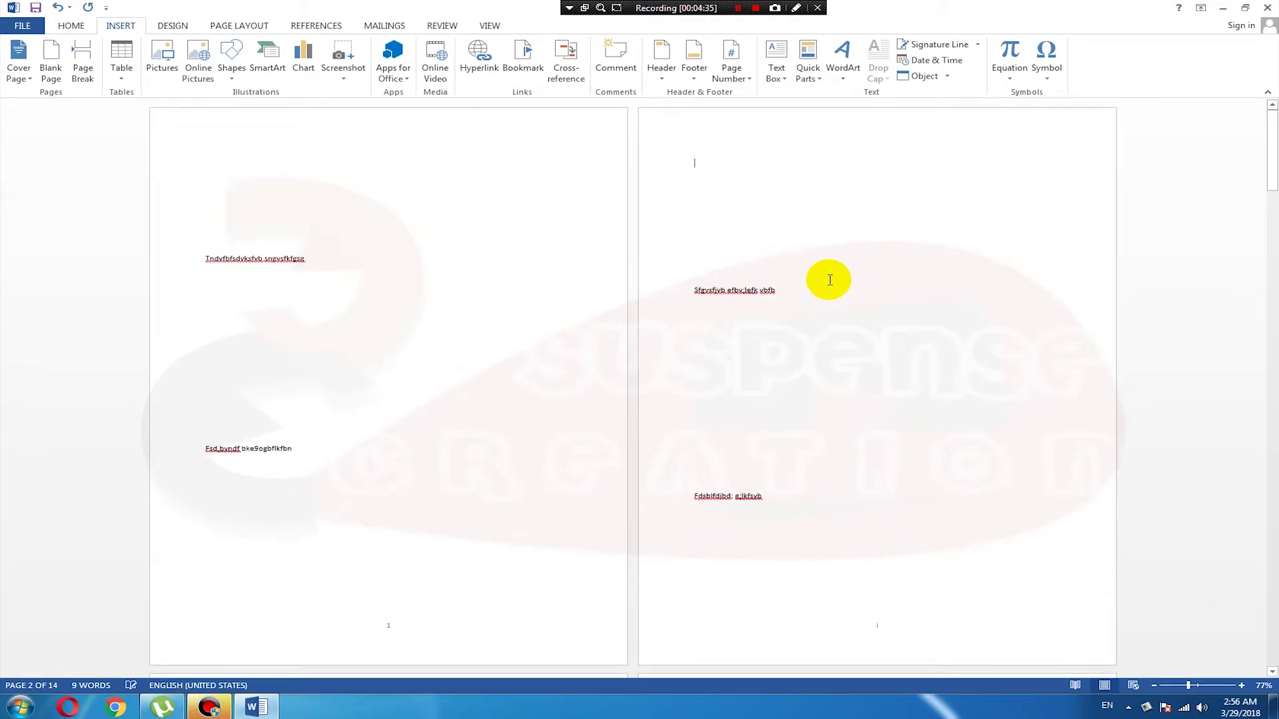
scroll(970, 543, down, 6)
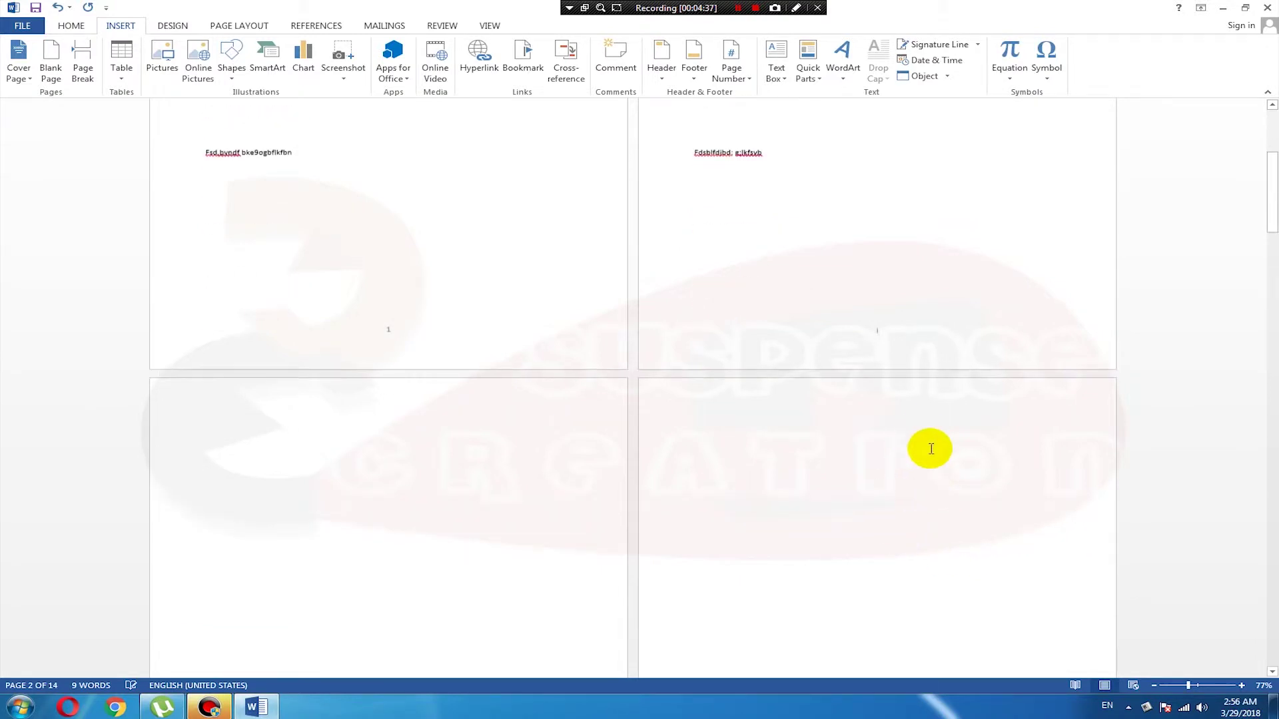
scroll(931, 449, down, 9)
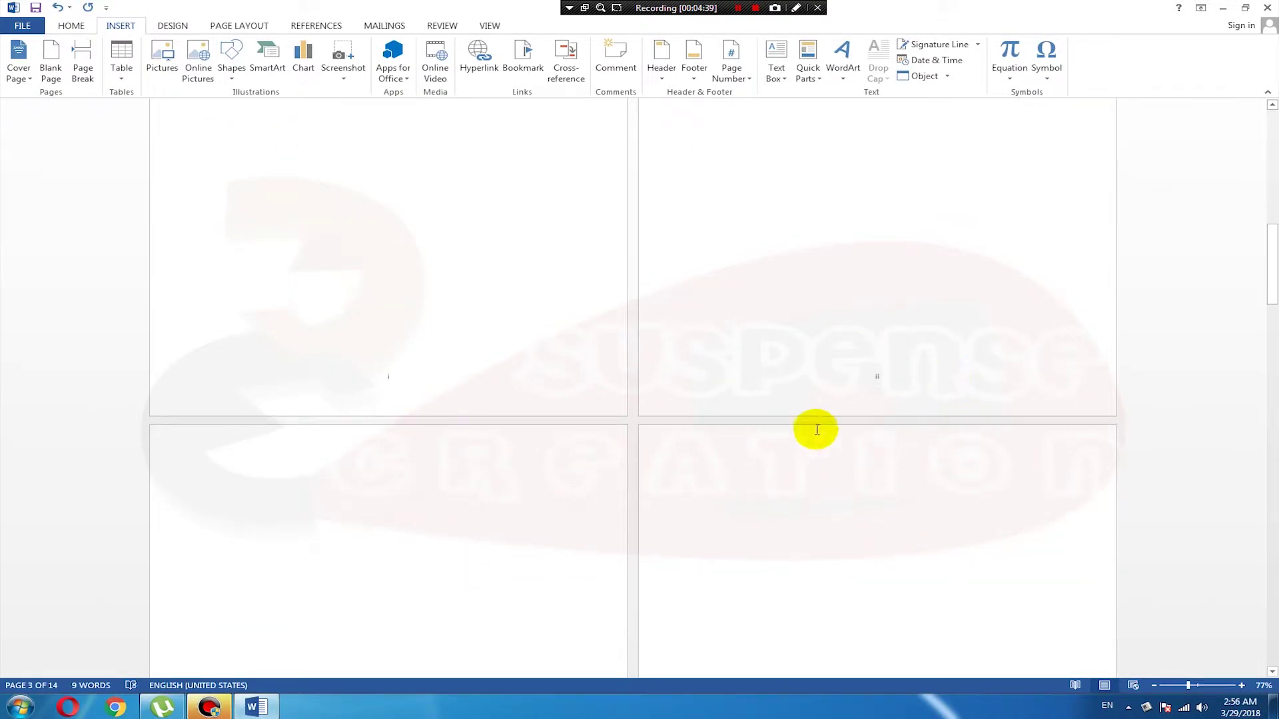
scroll(817, 430, up, 17)
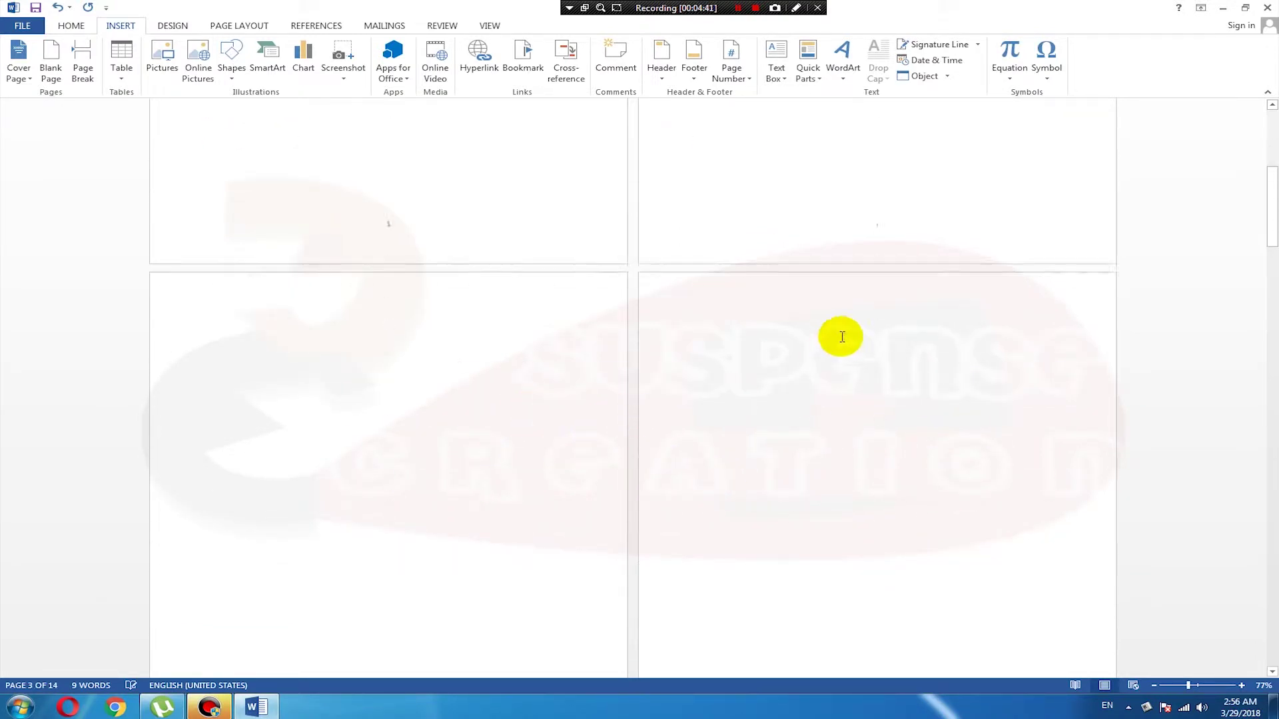
scroll(486, 566, down, 5)
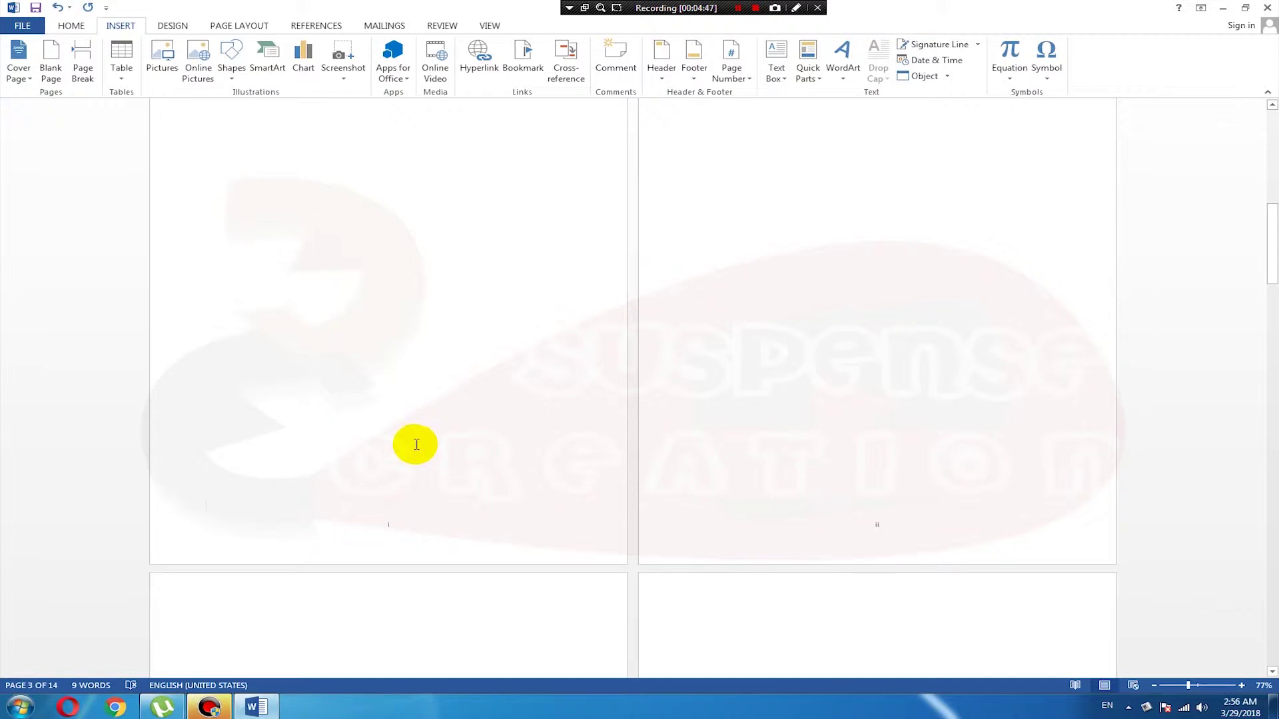
key(ctrl+z)
key(ctrl+z)
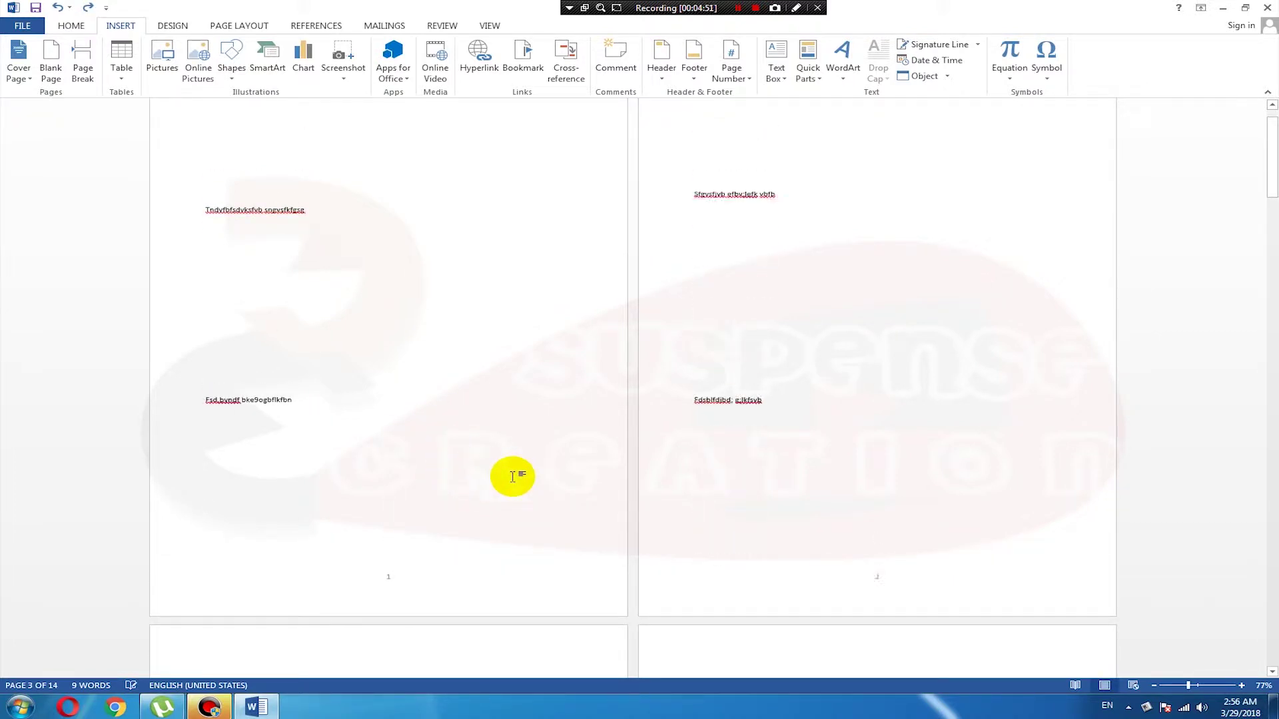
key(ctrl+y)
key(ctrl+y)
scroll(666, 513, down, 3)
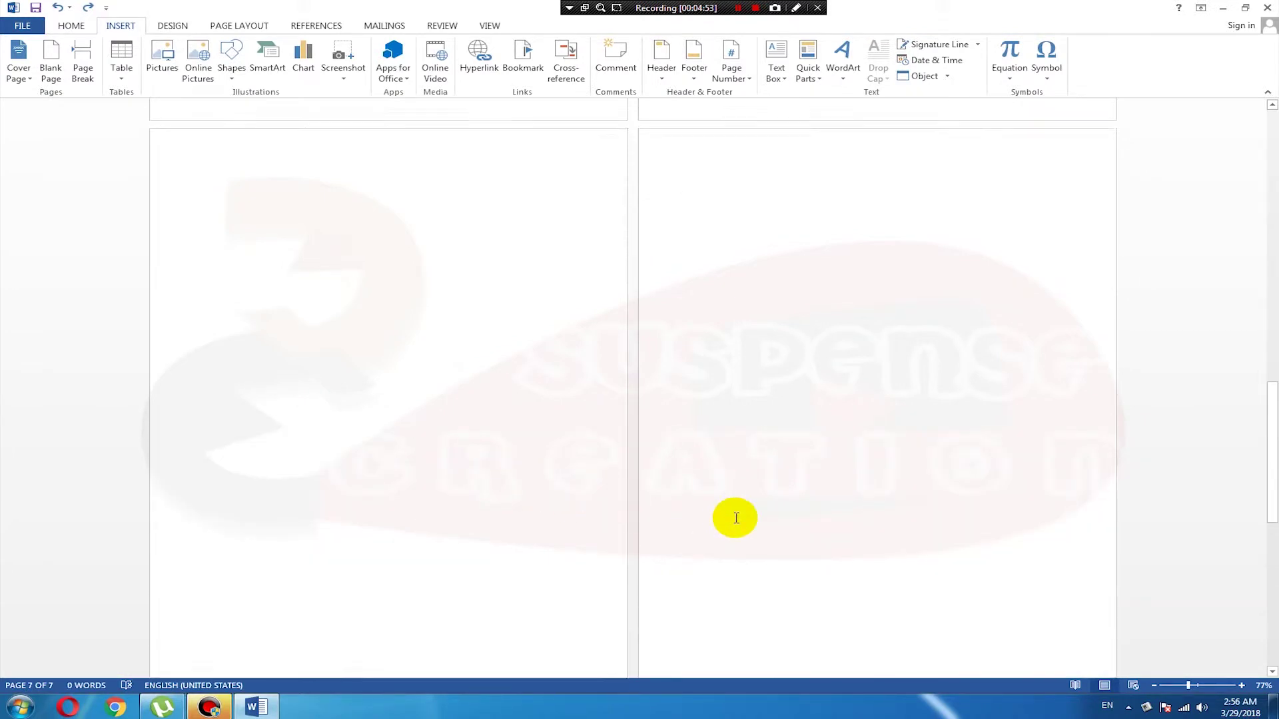
ctrl+scroll(736, 518, down, 6)
- Type the placeholder lines 'dsfsgvdbnsgv;o jfsdgvbvdfvblkndf b' and 'Ggfdbdfb' on the opening pages
click(336, 368)
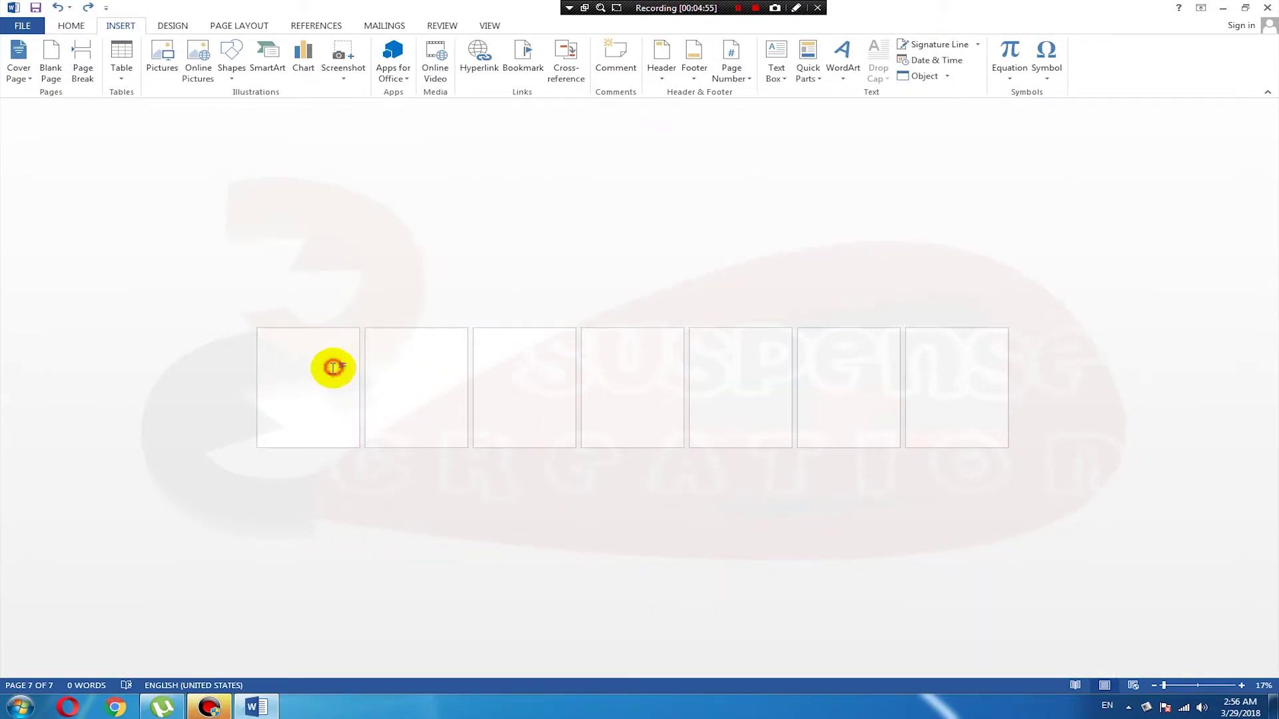
ctrl+scroll(337, 368, up, 7)
text(dsfsgvdbnsgv)
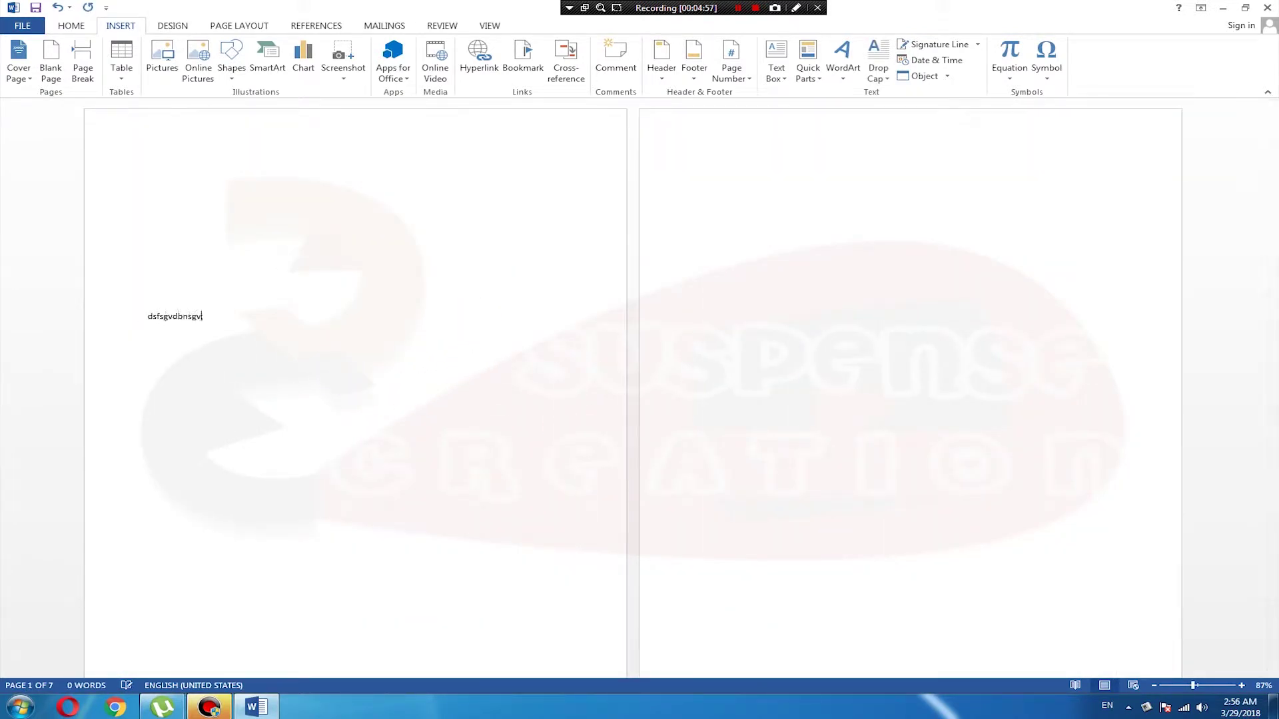
text(;o jfsdgvb)
text(vdfvblkndf bjkndfjobdf)
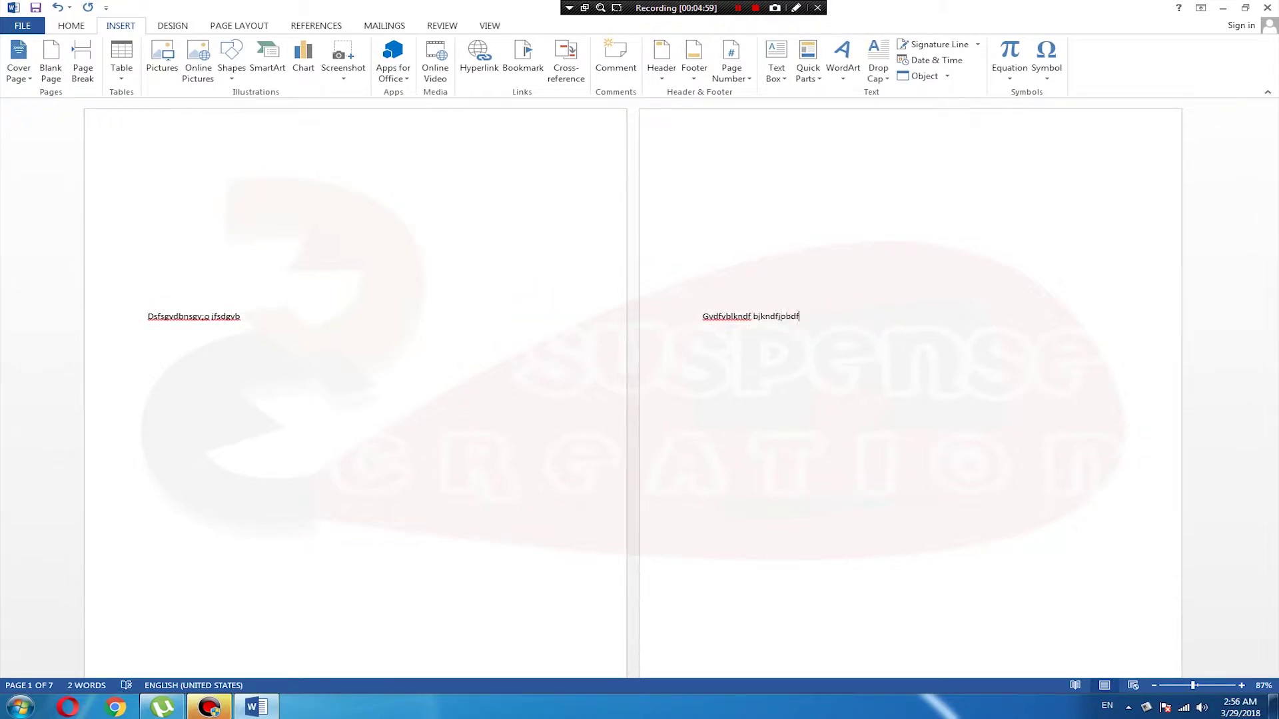
text(b)
click(440, 488)
text(Ggfdbdfb)
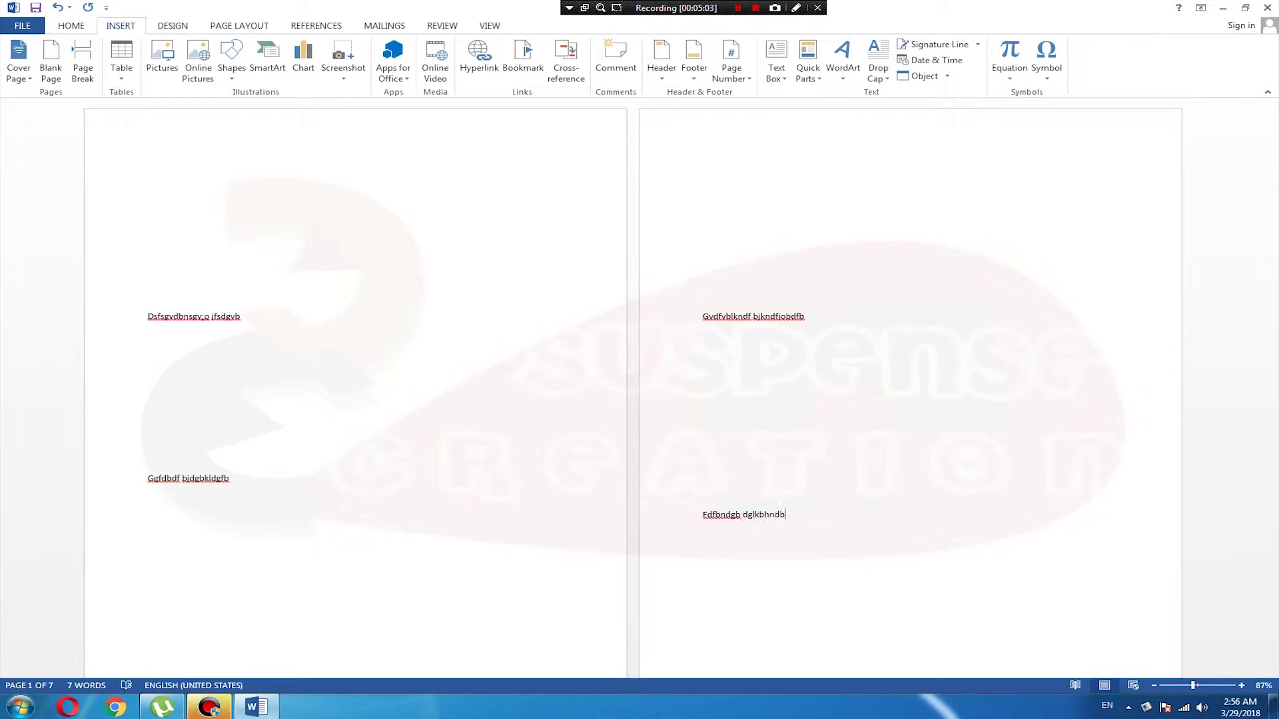
click(256, 488)
- Add a Next Page section break right after page 1's second line of text
click(230, 26)
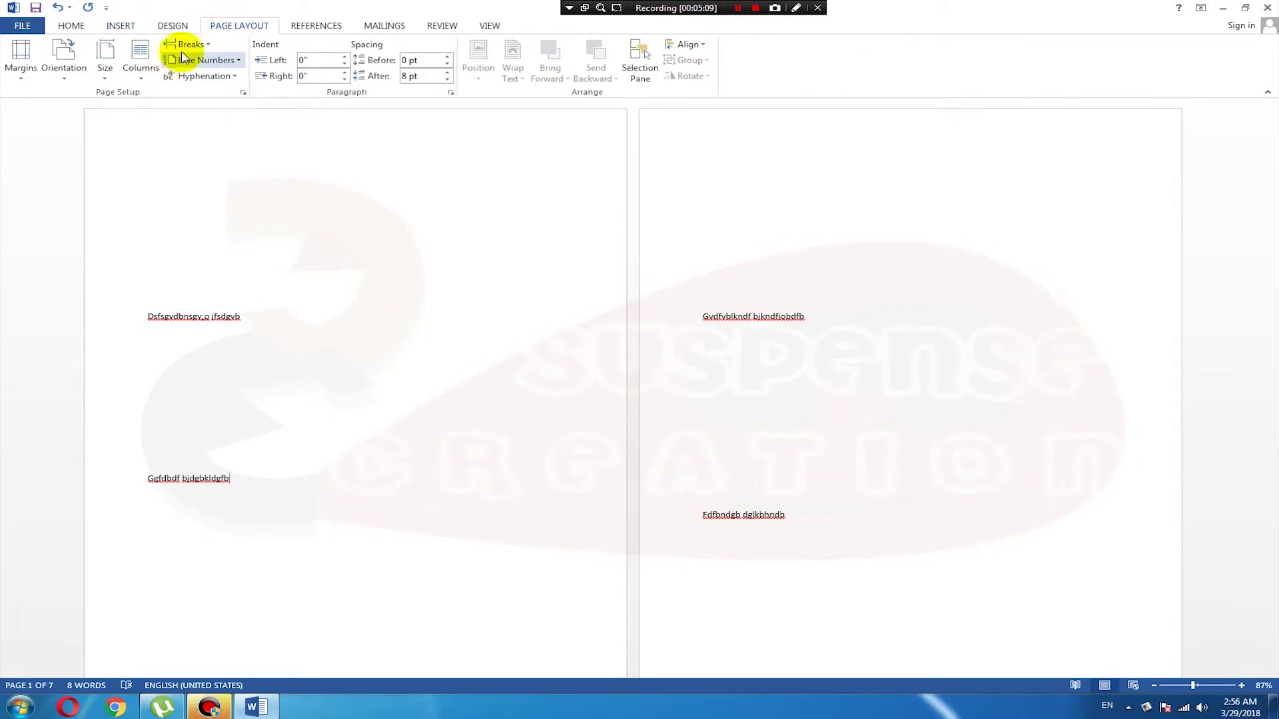
click(189, 44)
click(242, 223)
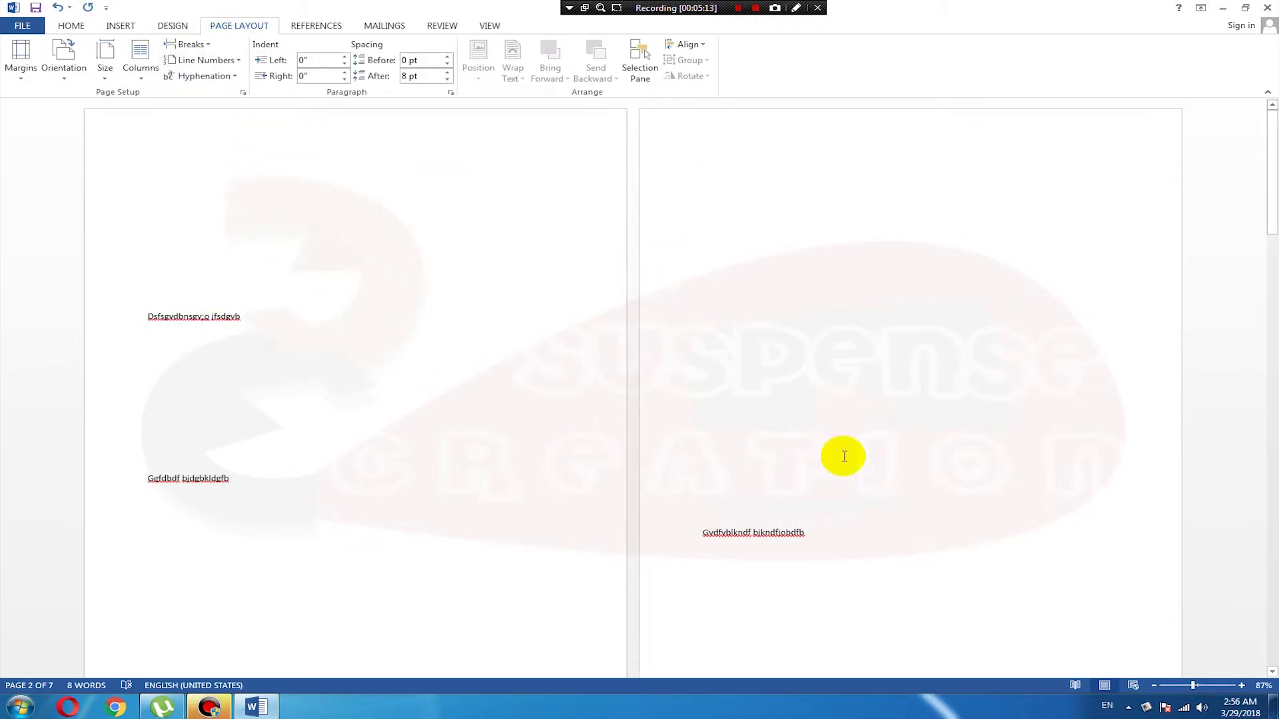
scroll(839, 454, down, 3)
scroll(825, 338, up, 3)
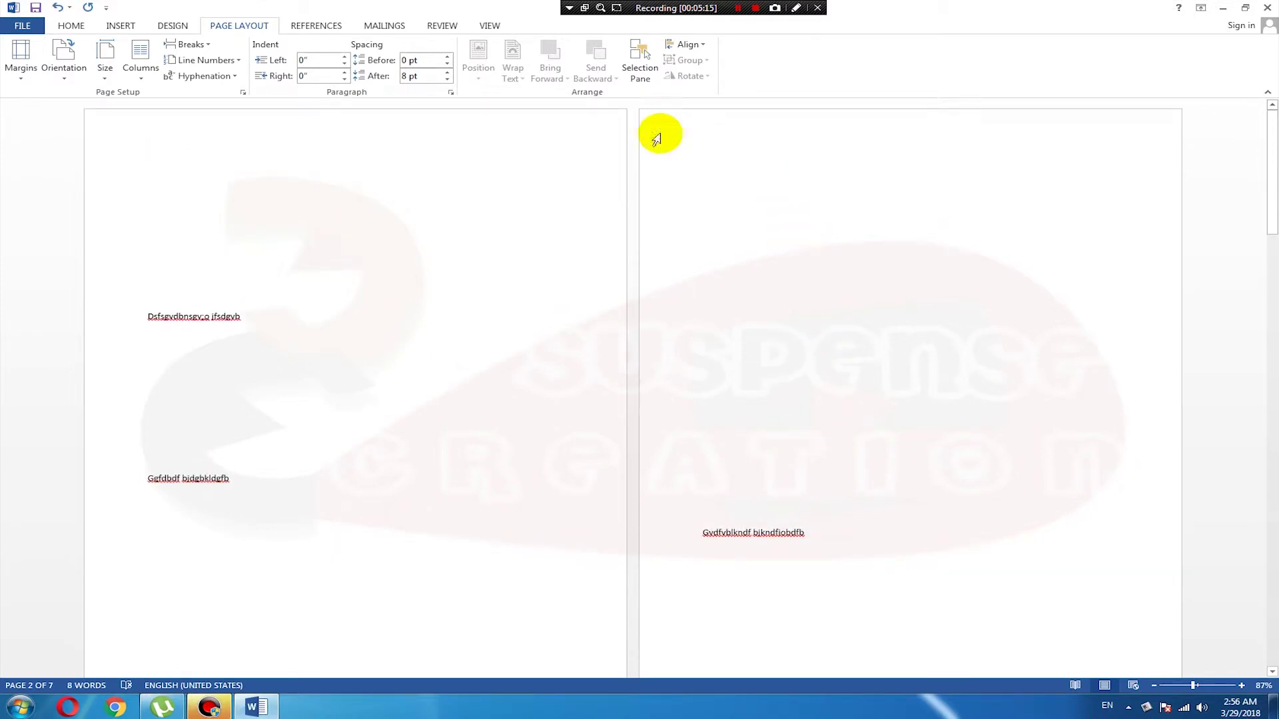
- Set the new section's page number format to lowercase Roman numerals i, ii, iii
click(122, 27)
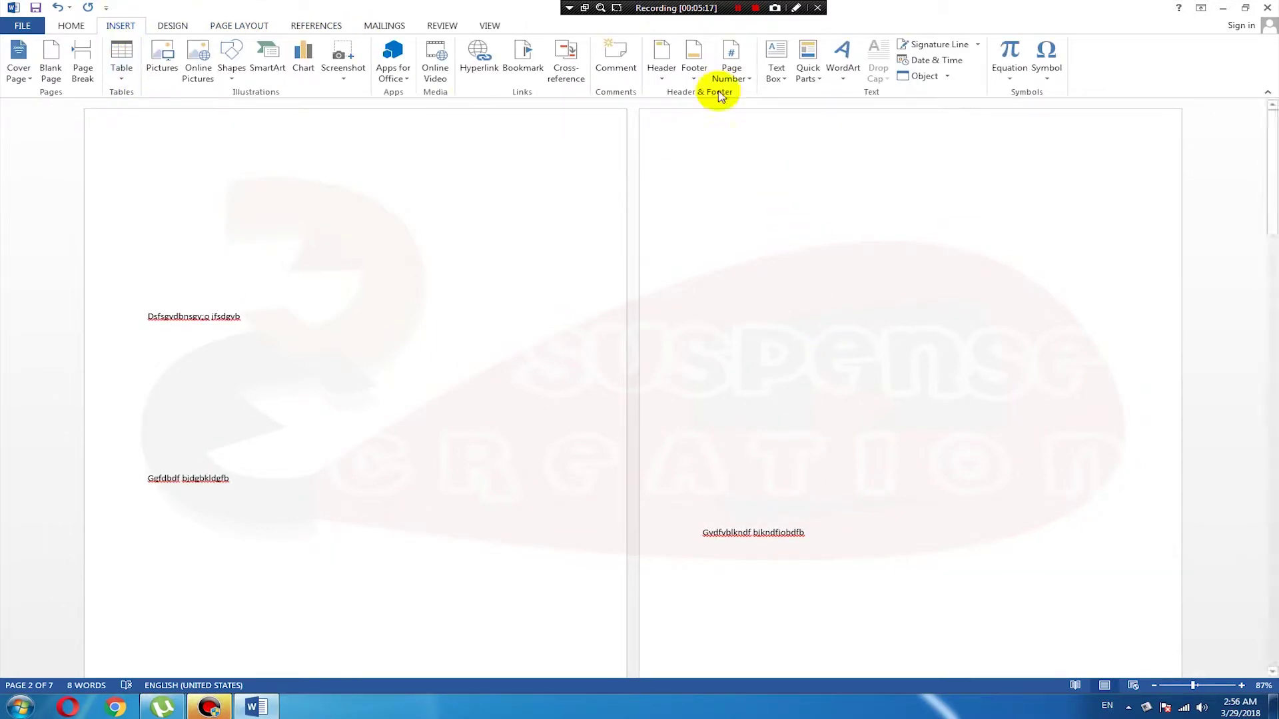
click(733, 73)
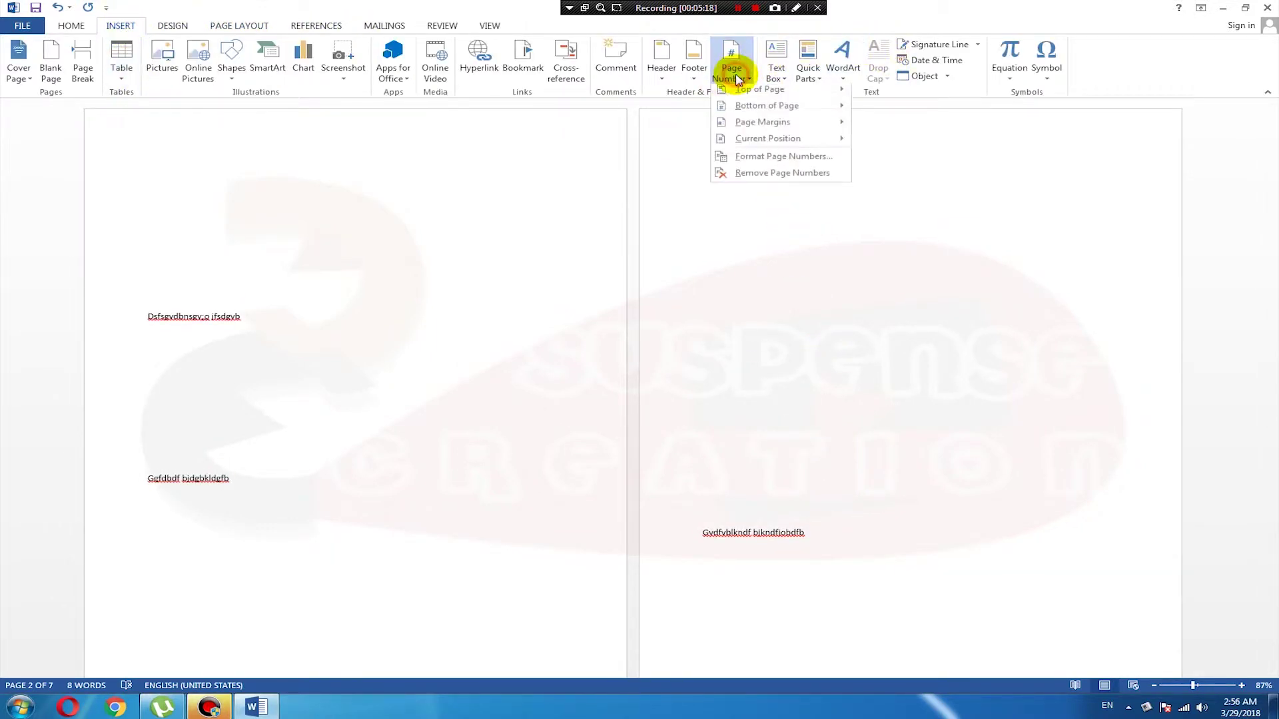
click(771, 161)
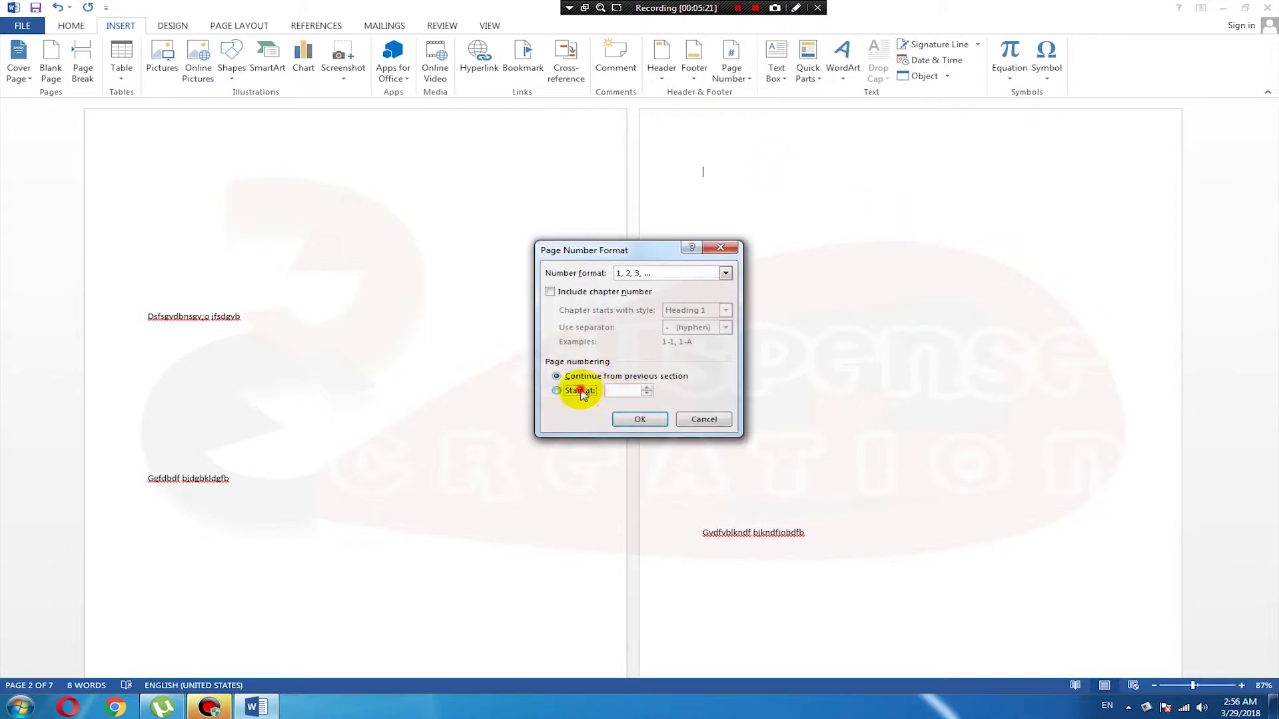
click(662, 273)
click(646, 324)
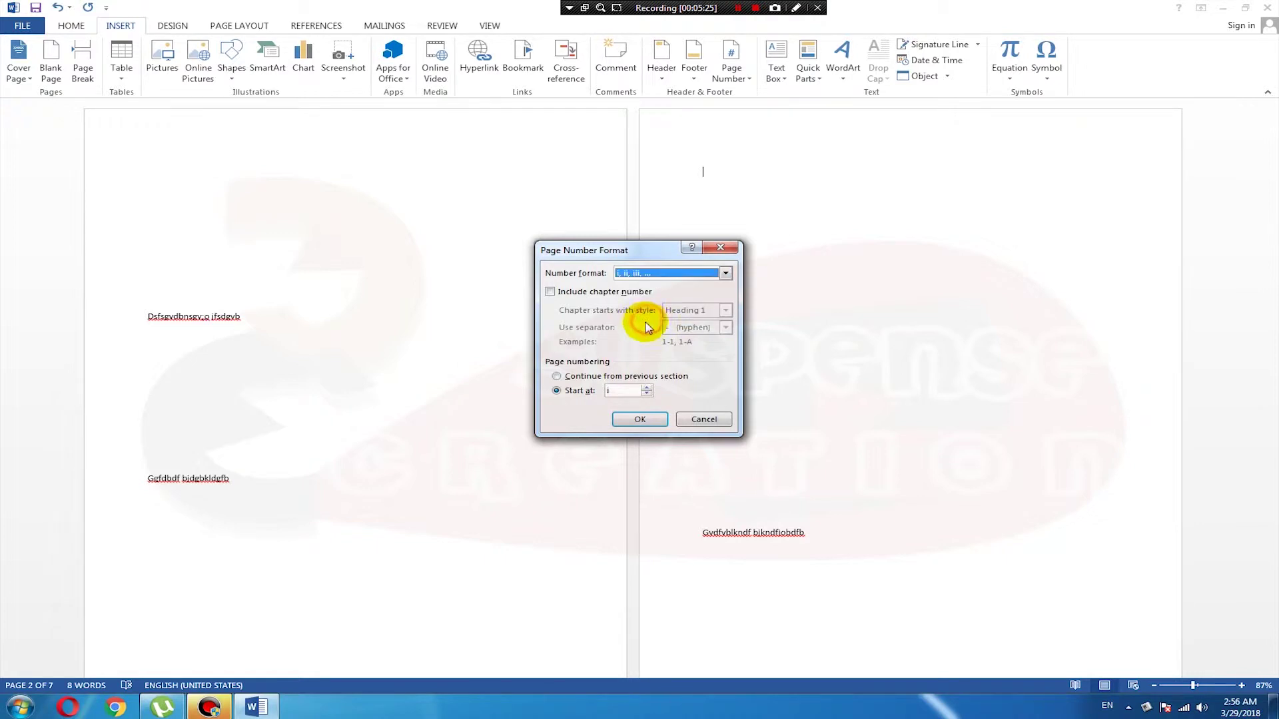
click(638, 420)
scroll(754, 457, down, 5)
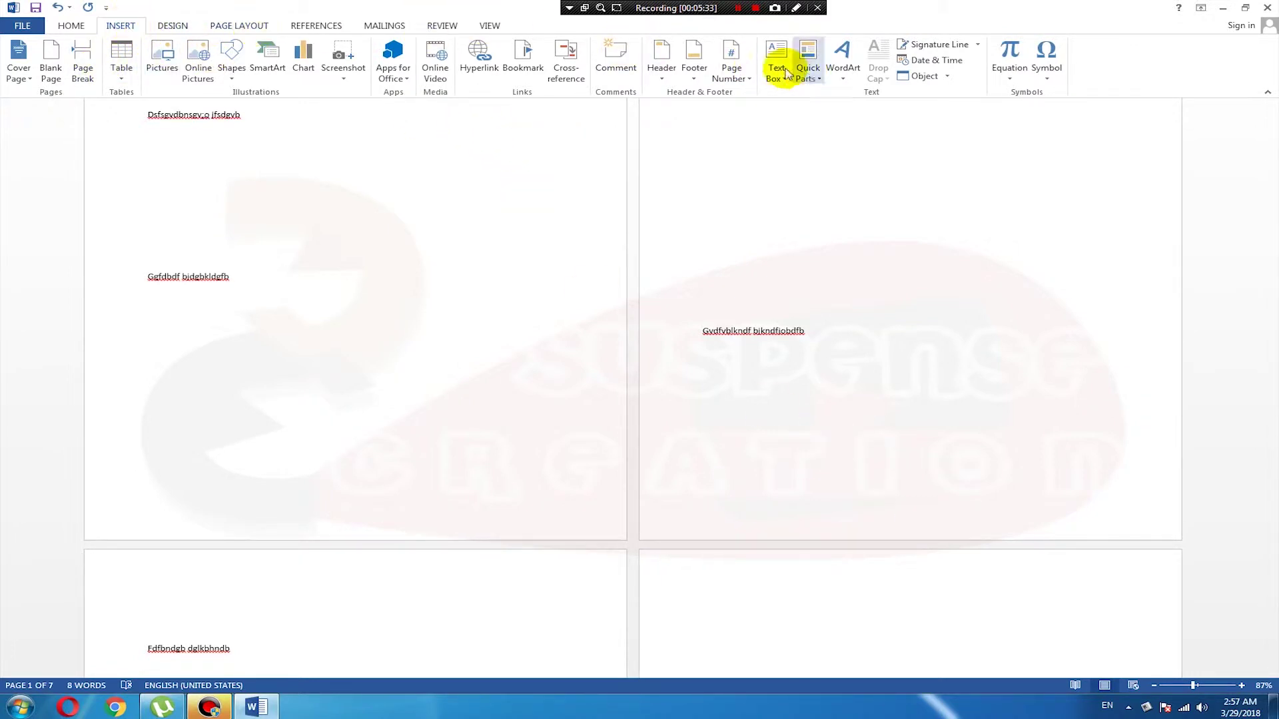
- Insert centred Plain Number page numbers at the bottom of the pages
click(730, 67)
mouse_move(808, 114)
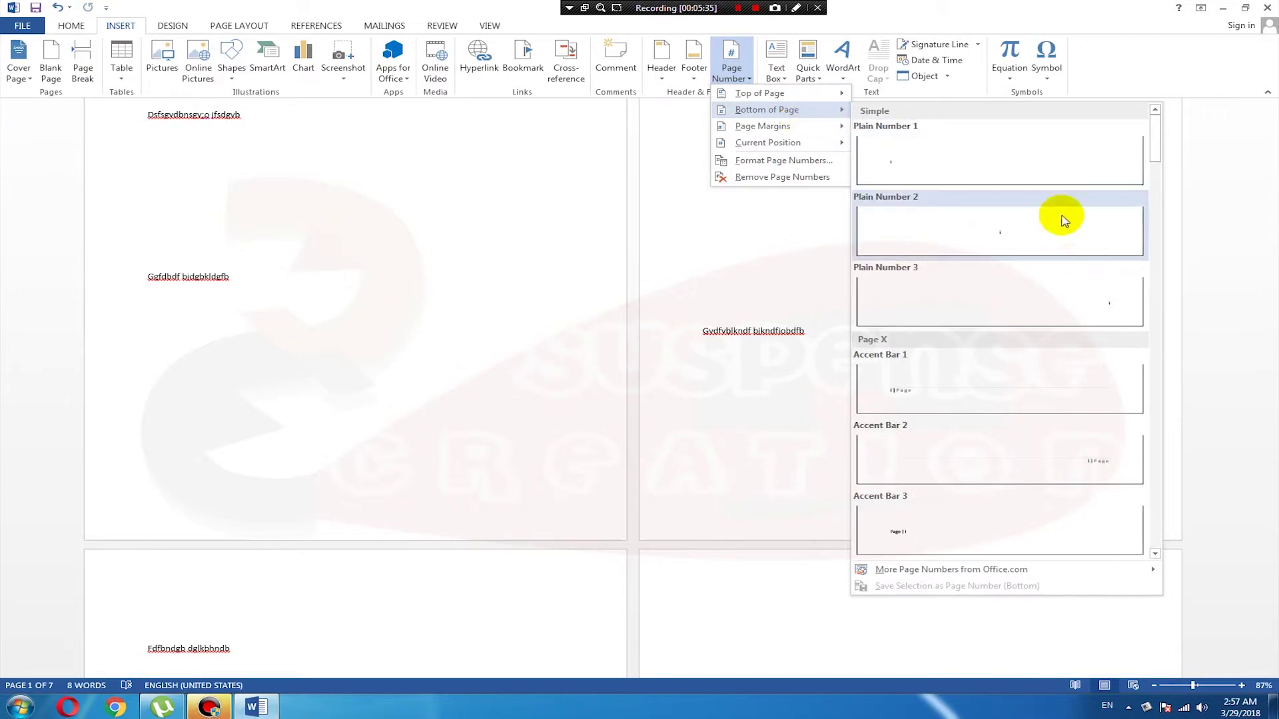
click(1062, 240)
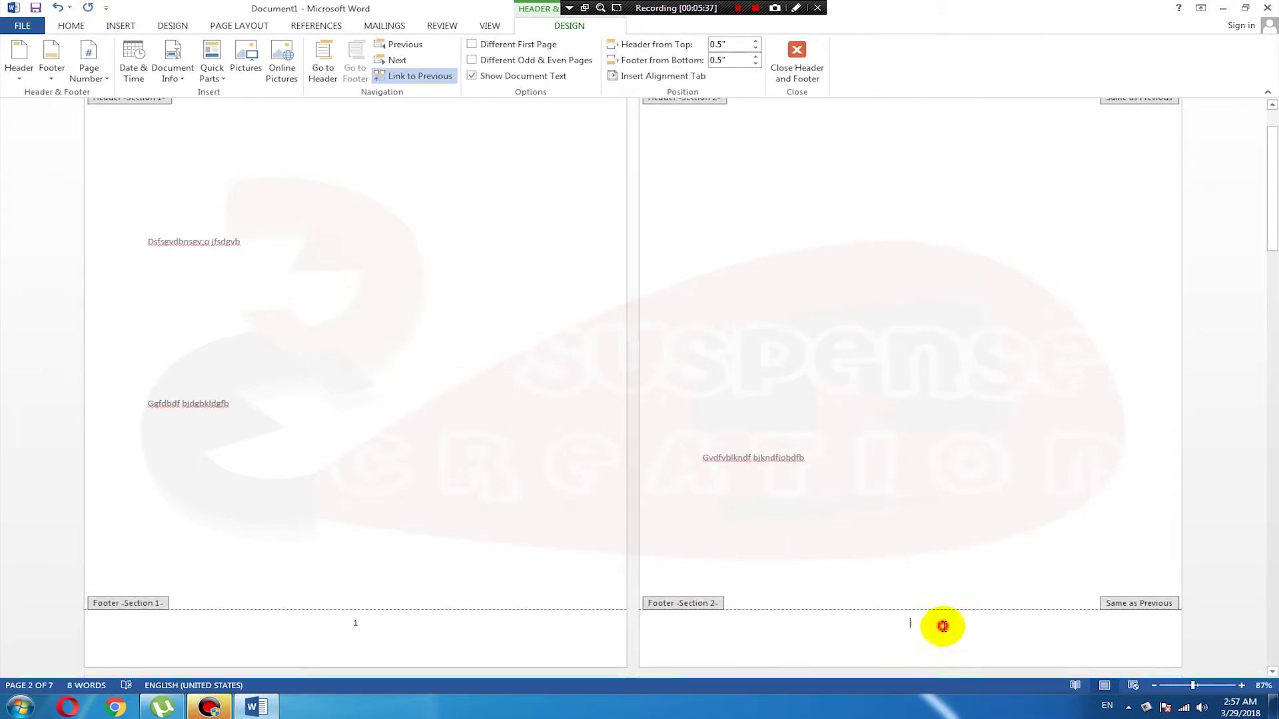
- Review the footers across the pages and return to editing the body text
scroll(948, 590, down, 10)
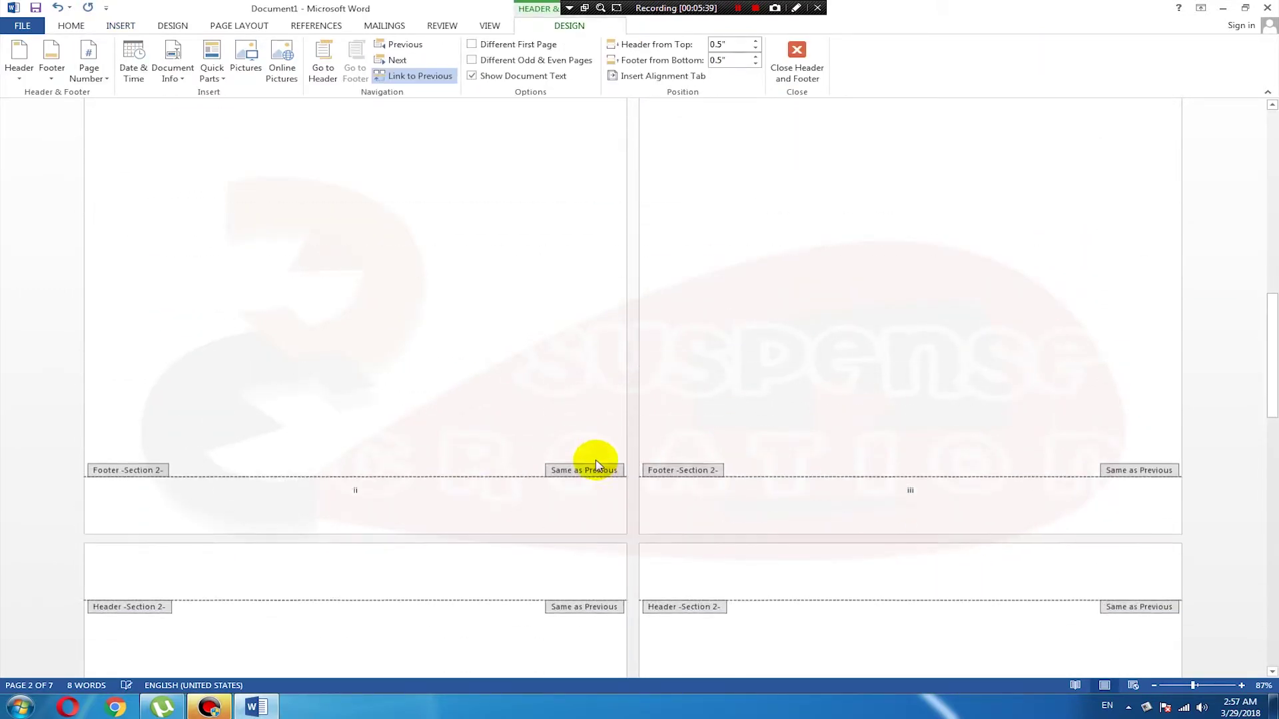
scroll(597, 465, down, 10)
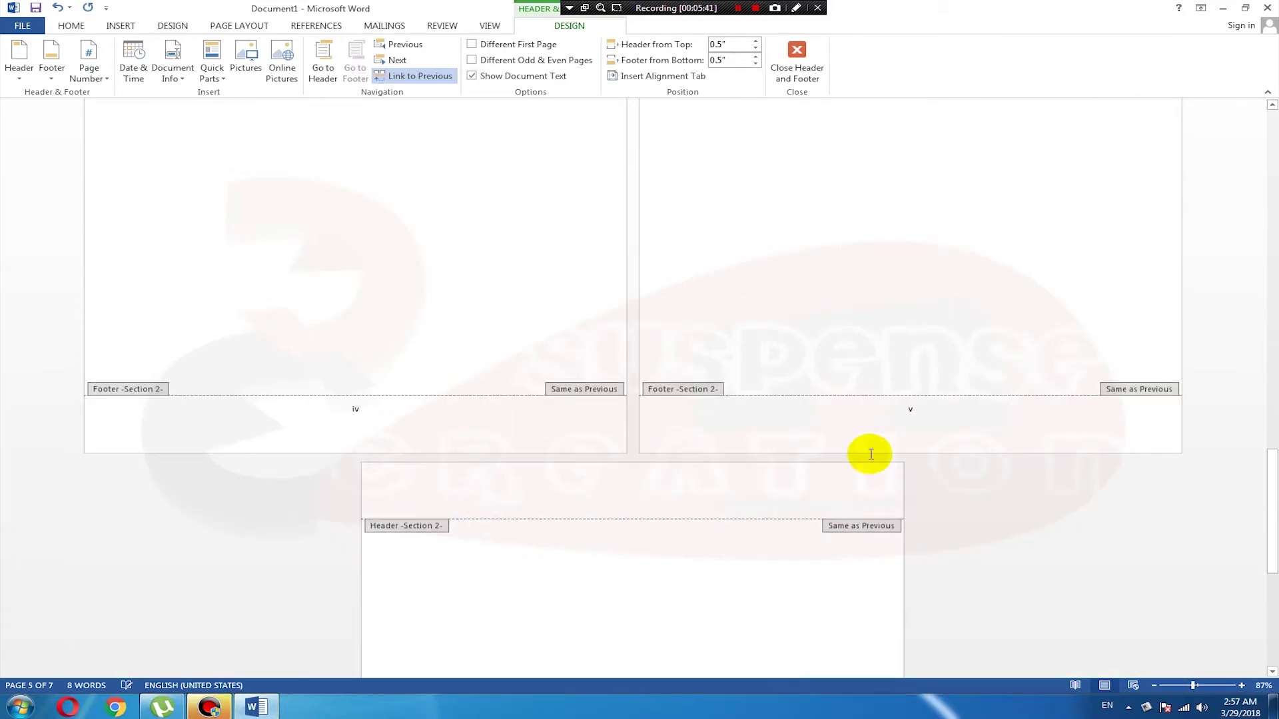
scroll(762, 502, down, 5)
scroll(777, 508, up, 10)
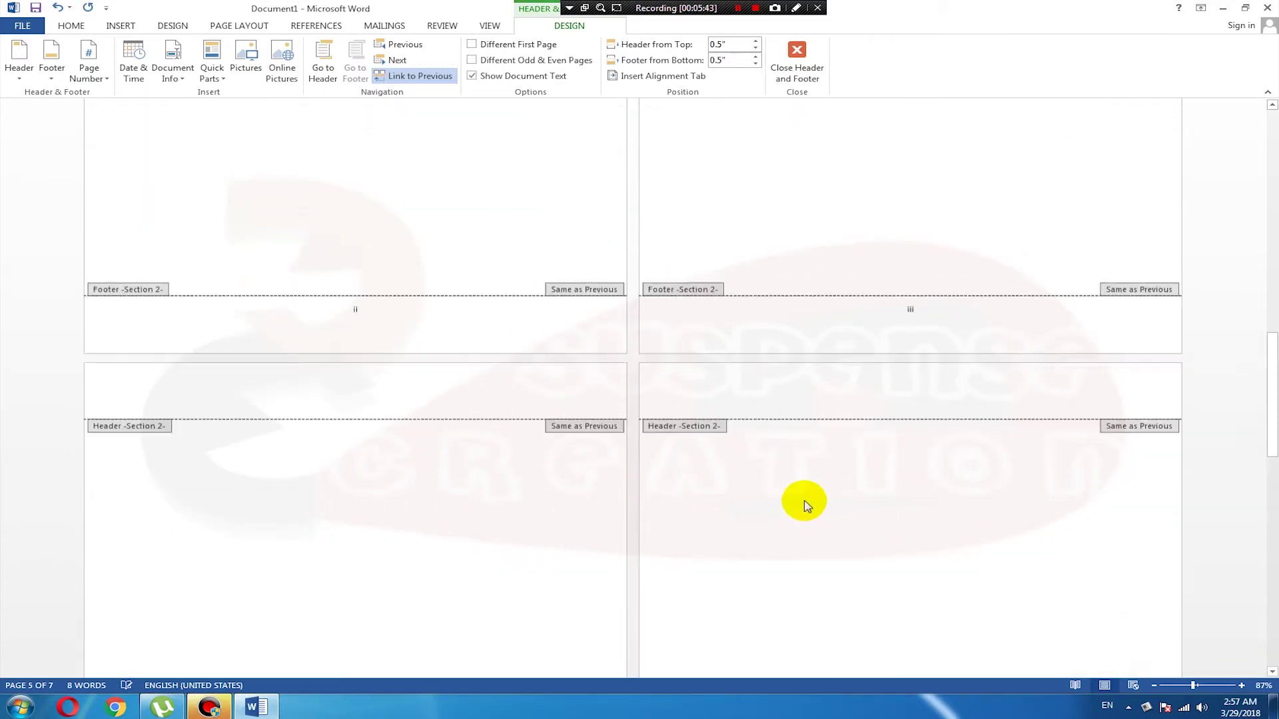
scroll(806, 506, up, 12)
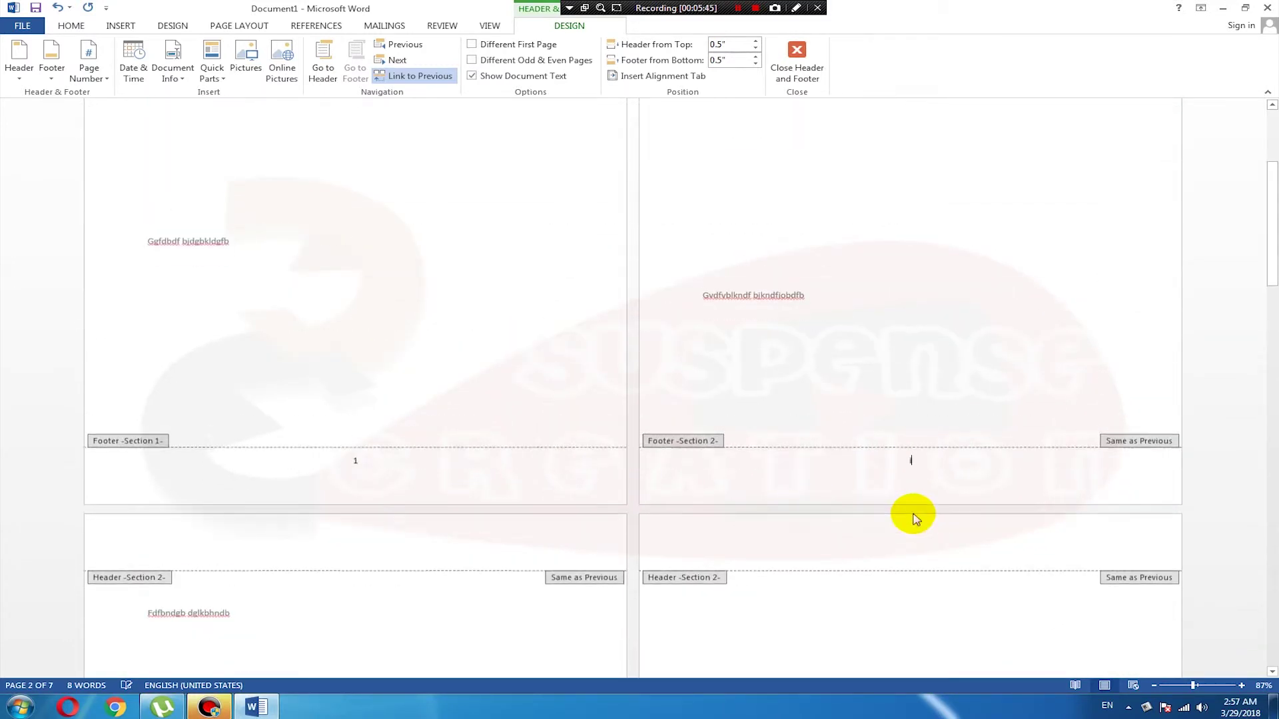
scroll(914, 518, down, 1)
double_click(897, 567)
scroll(952, 397, down, 3)
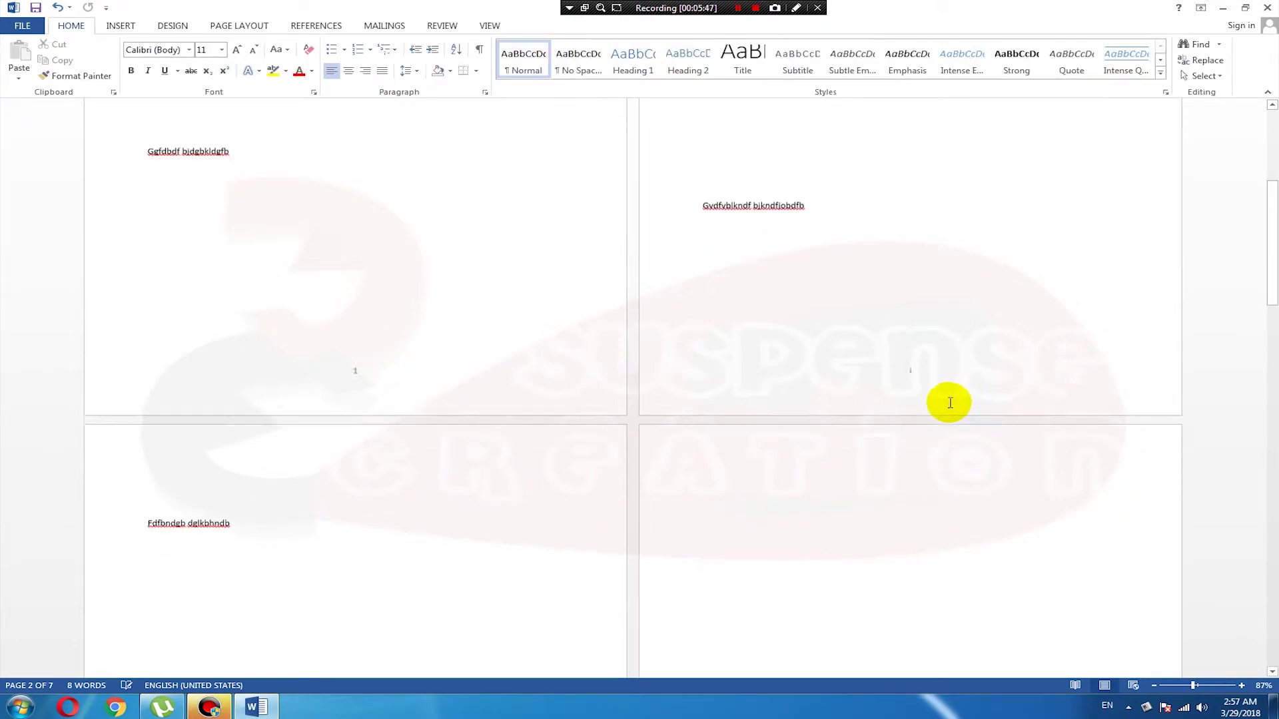
- Place the insertion point on the empty page 4, numbered iii, for new text
scroll(734, 343, down, 15)
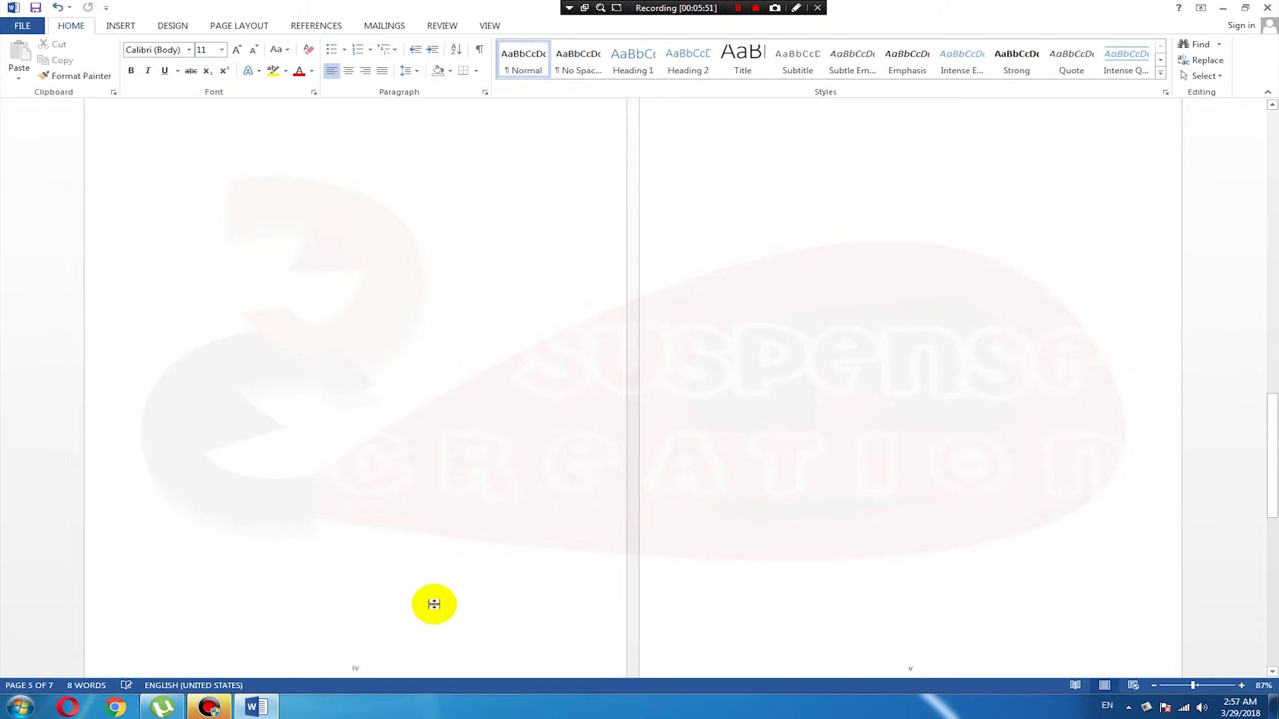
scroll(387, 510, down, 2)
scroll(466, 551, down, 6)
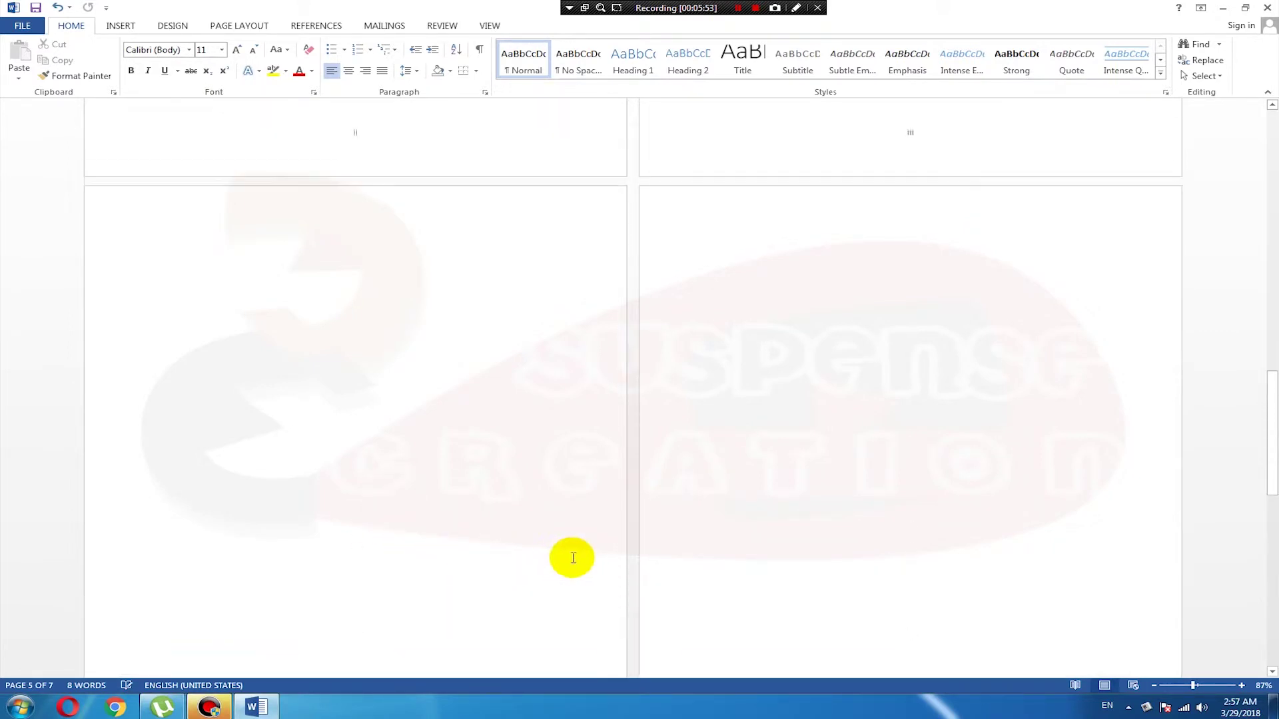
click(923, 456)
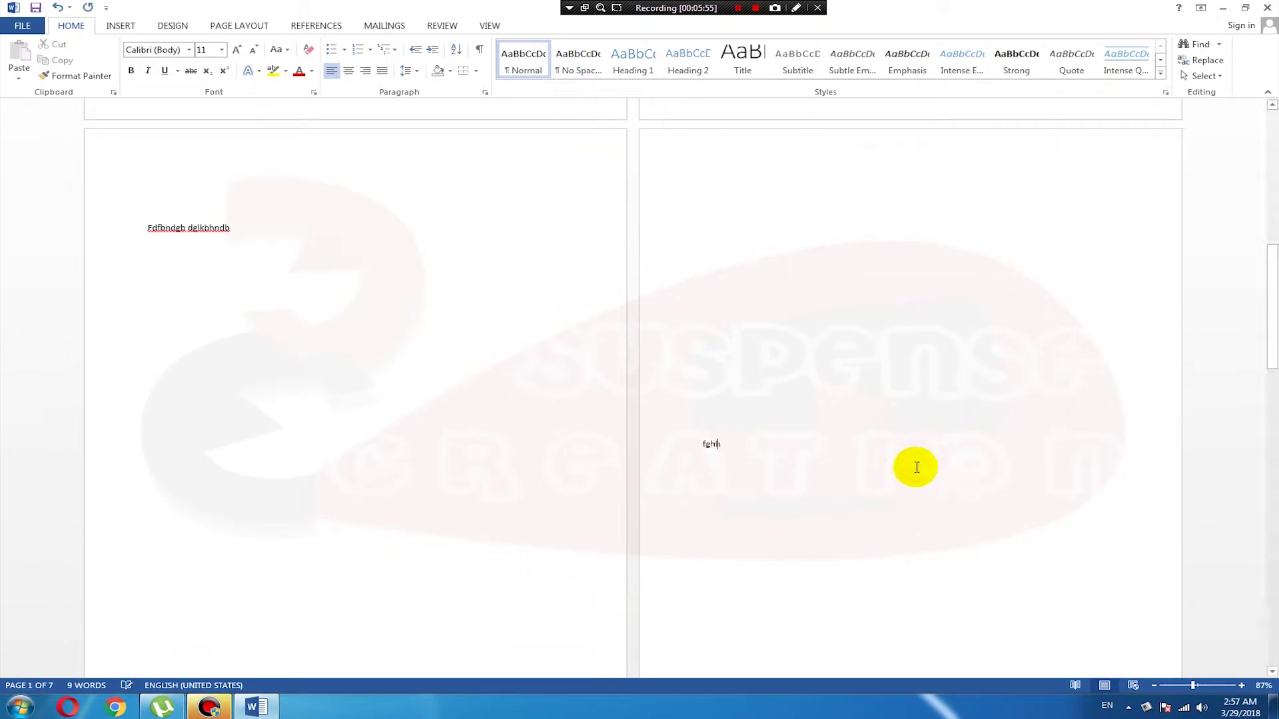
scroll(793, 459, down, 5)
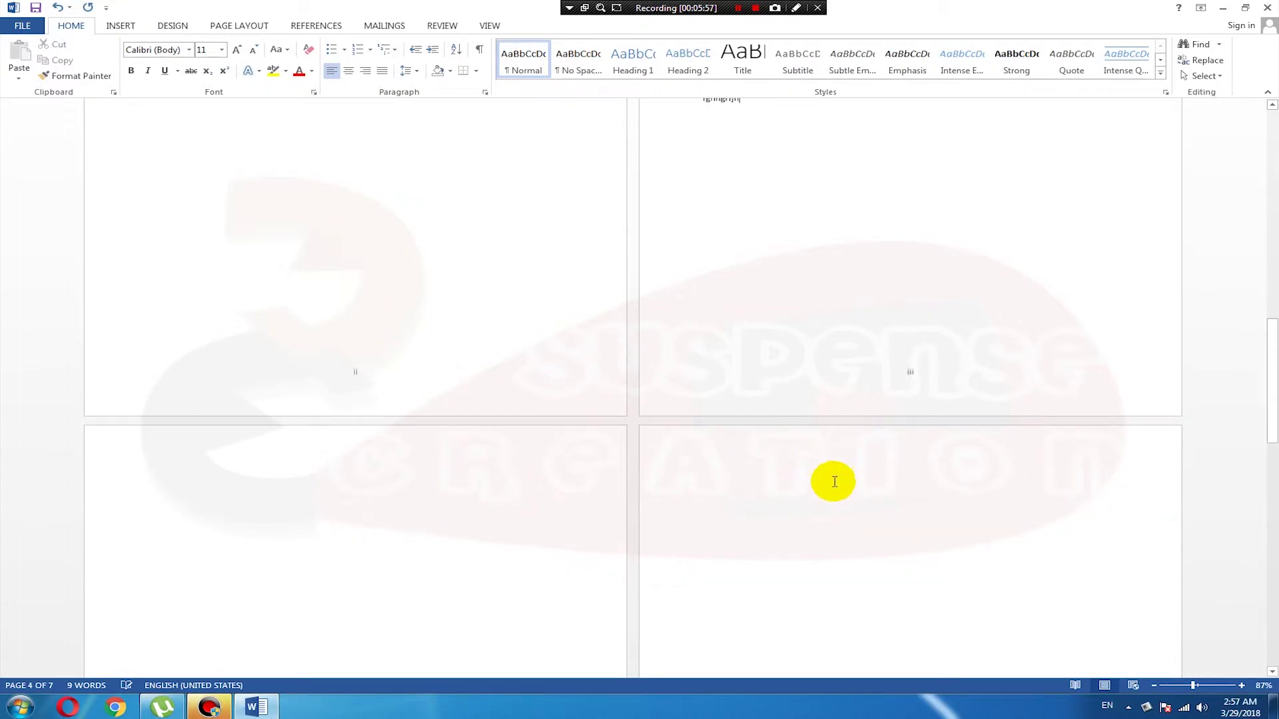
scroll(831, 480, up, 1)
scroll(826, 400, up, 1)
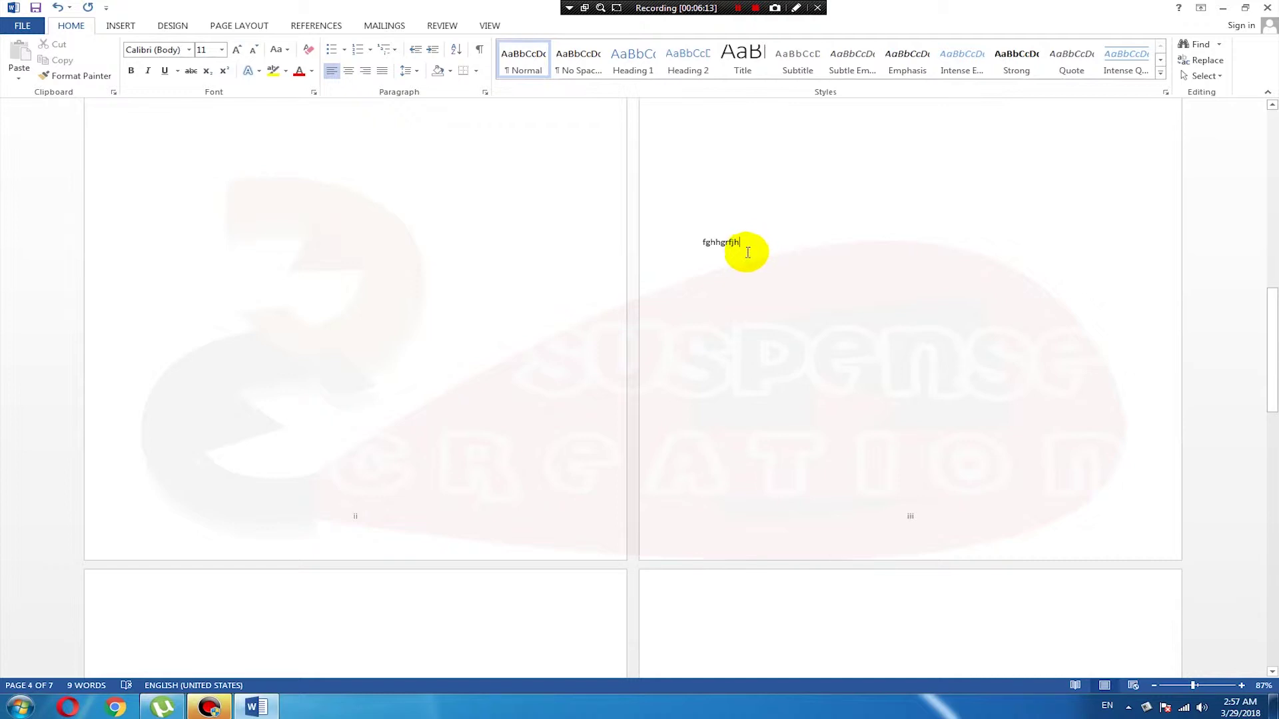
- Insert a Next Page section break after page 4's word
click(227, 26)
click(188, 44)
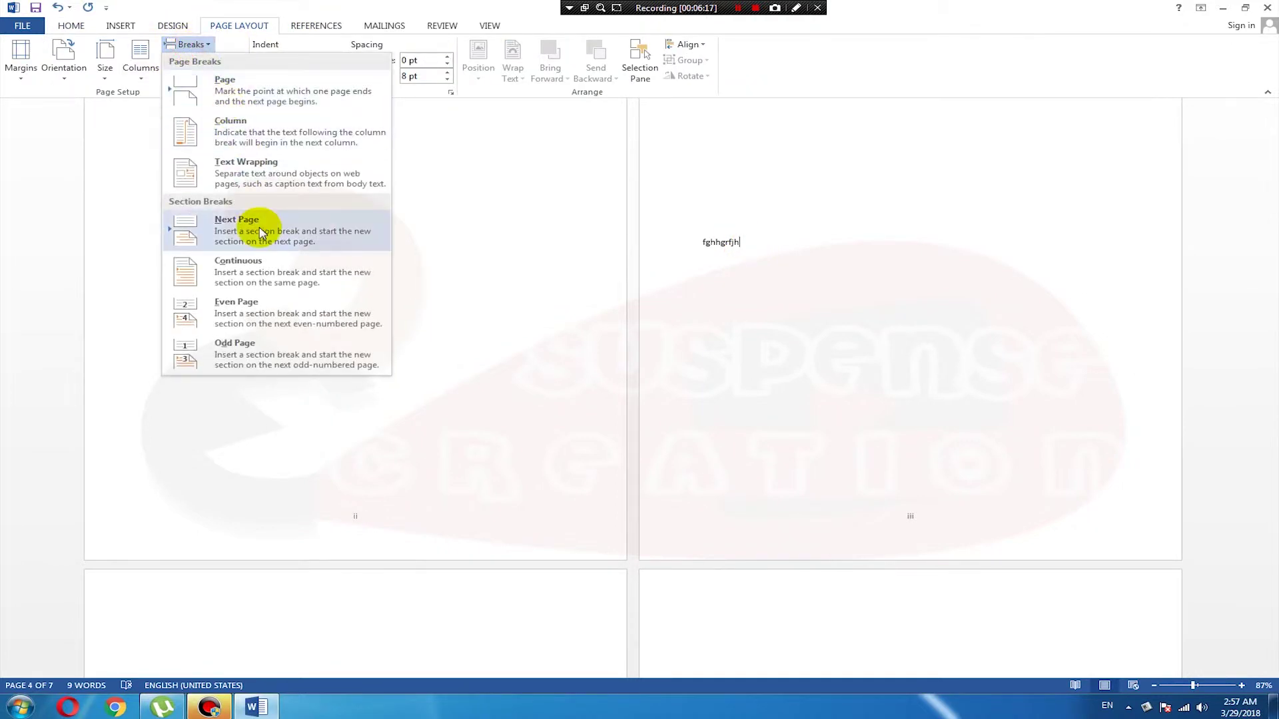
click(260, 233)
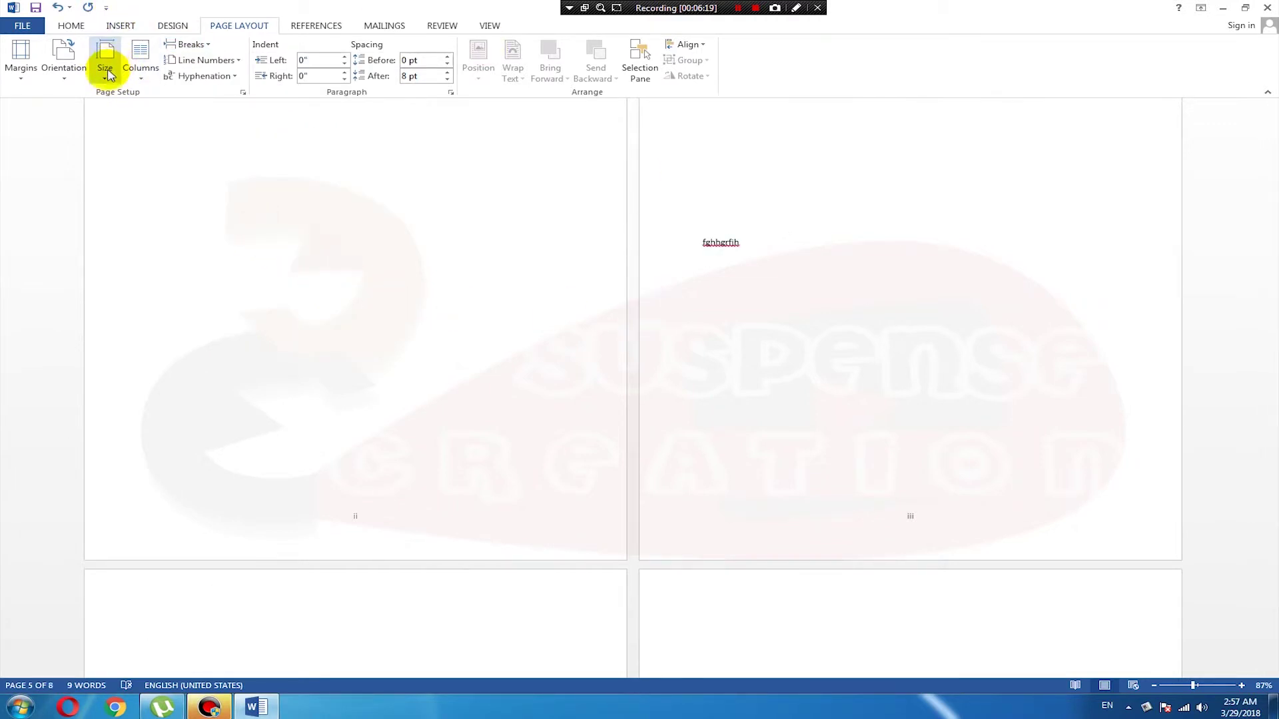
- Number the new section in Arabic numerals 1, 2, 3 starting at 15
click(120, 26)
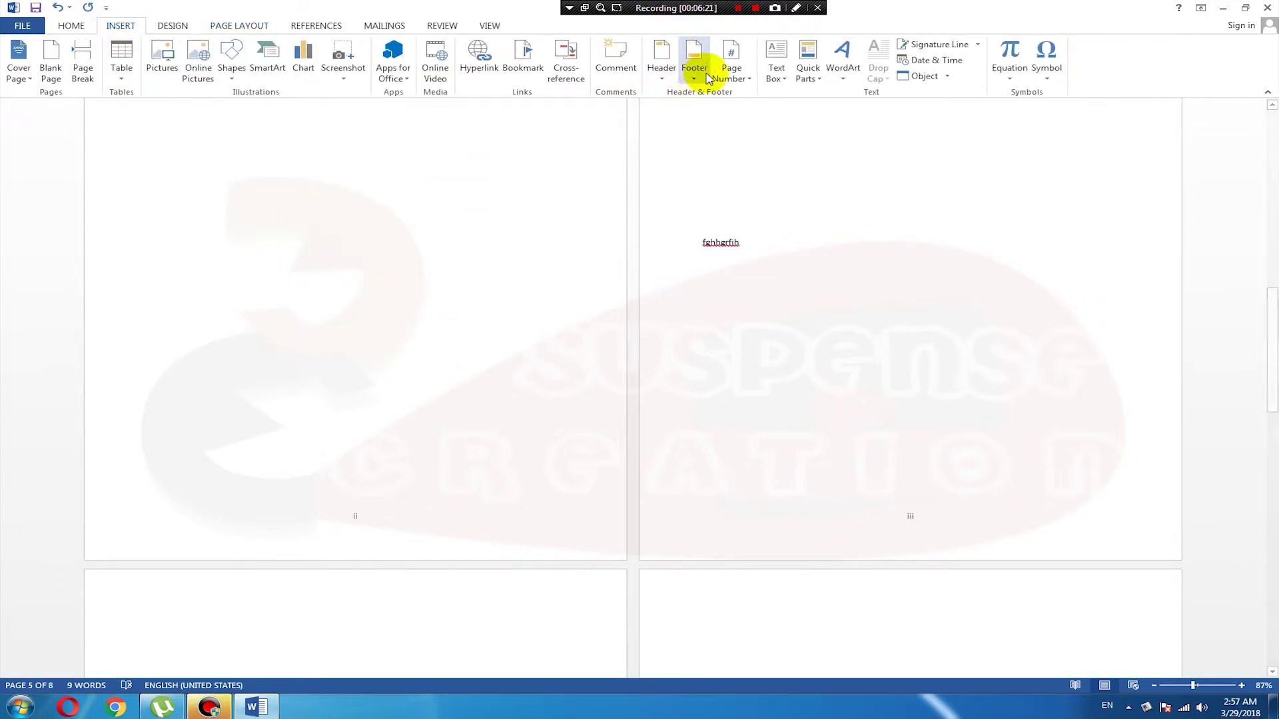
click(731, 72)
click(742, 160)
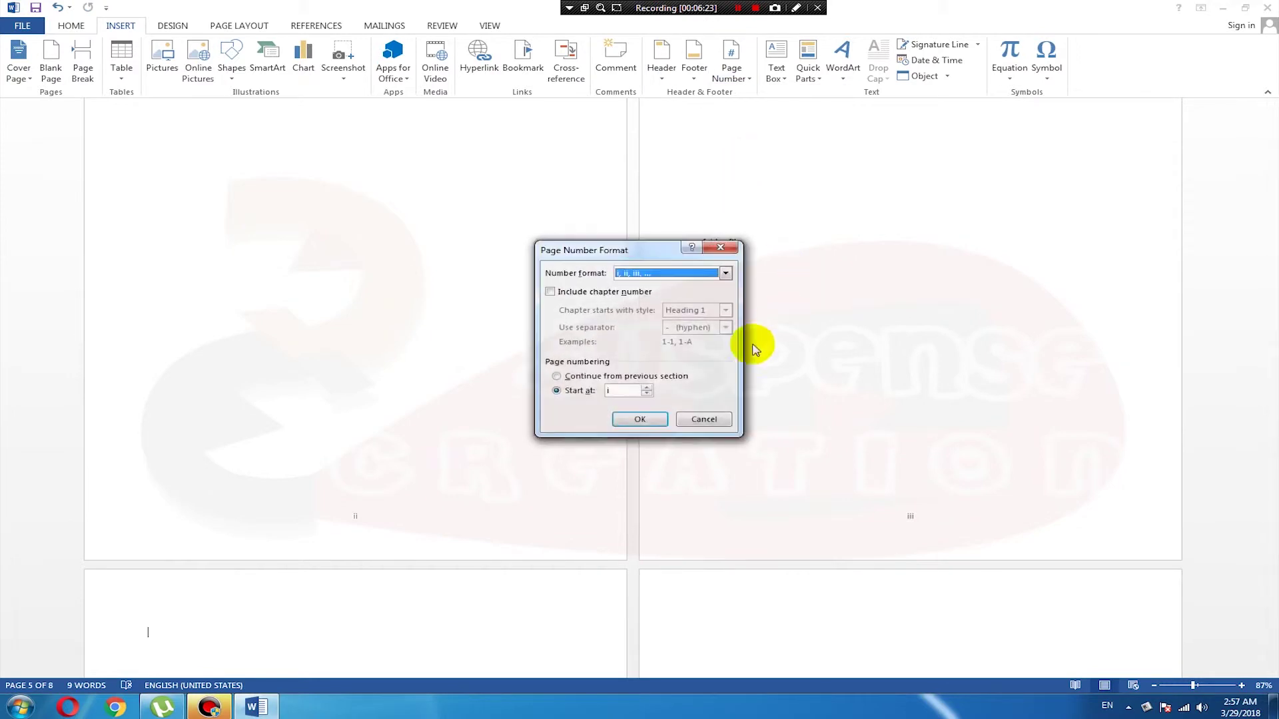
click(641, 274)
click(638, 287)
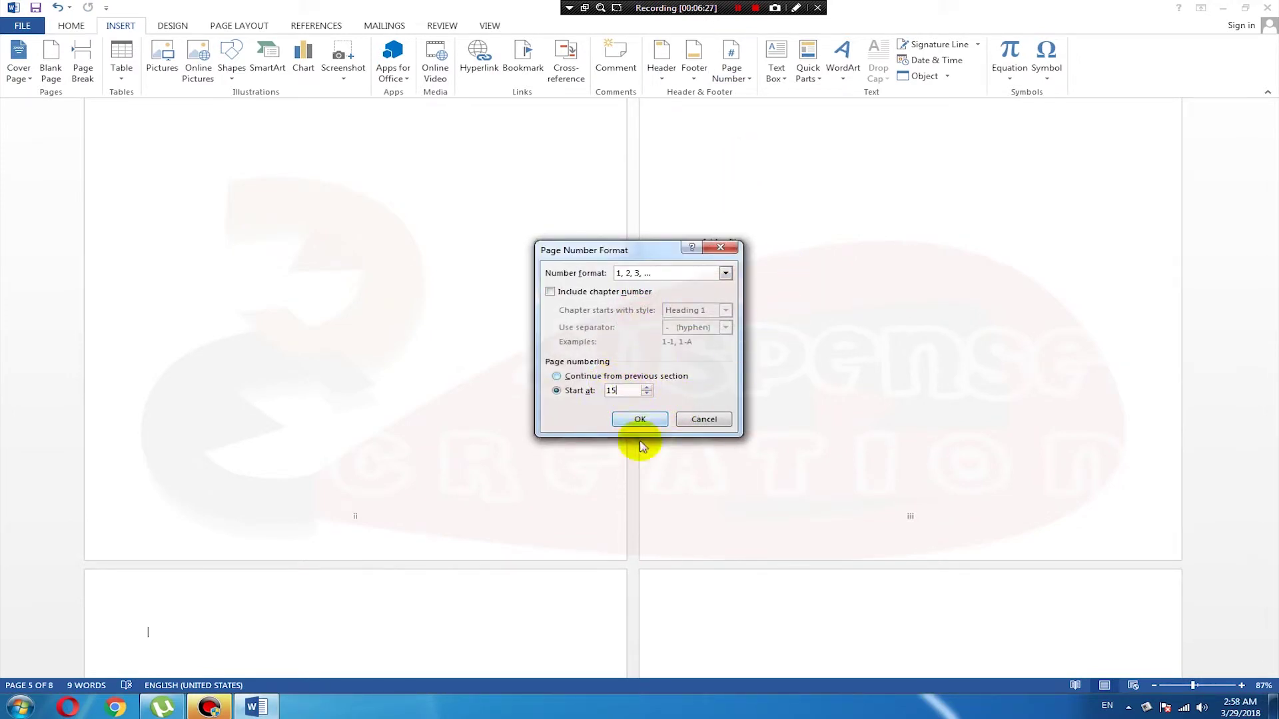
click(641, 419)
- Scroll through the document to check that the last four footers read 15 to 18
scroll(913, 451, up, 5)
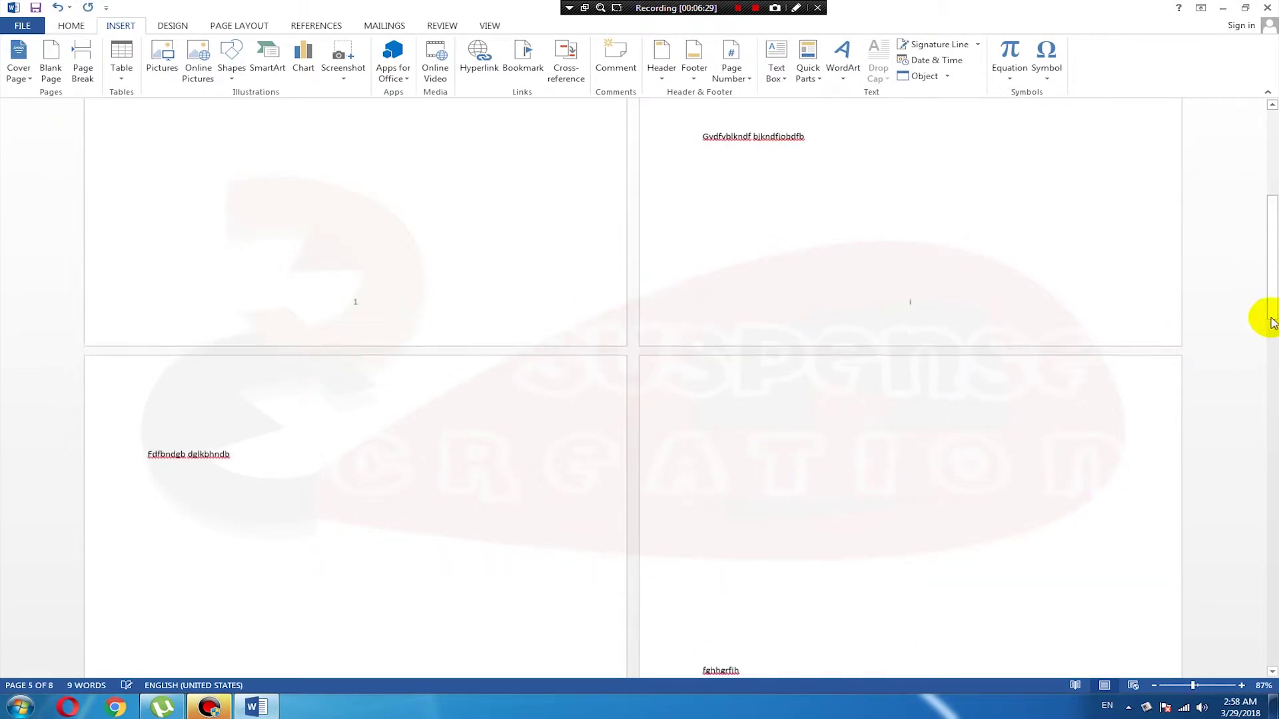
drag(1269, 320, 1269, 271)
scroll(666, 254, up, 5)
scroll(506, 431, down, 3)
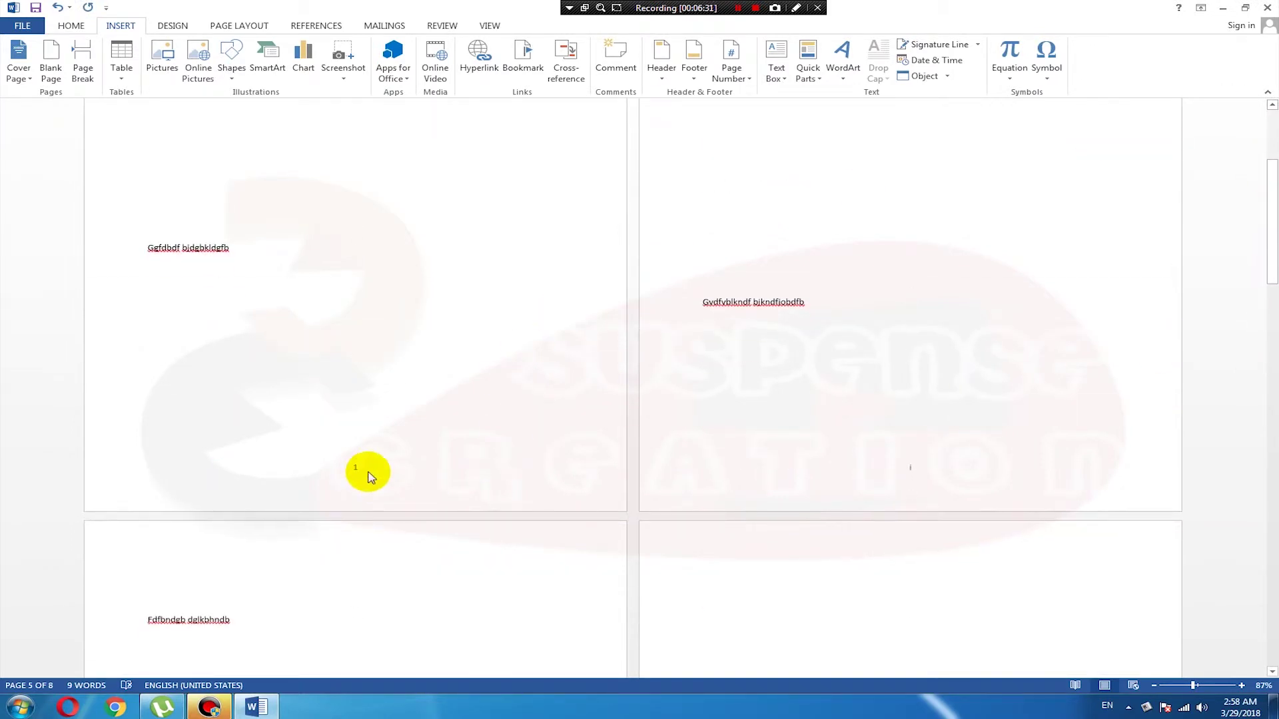
scroll(900, 479, down, 5)
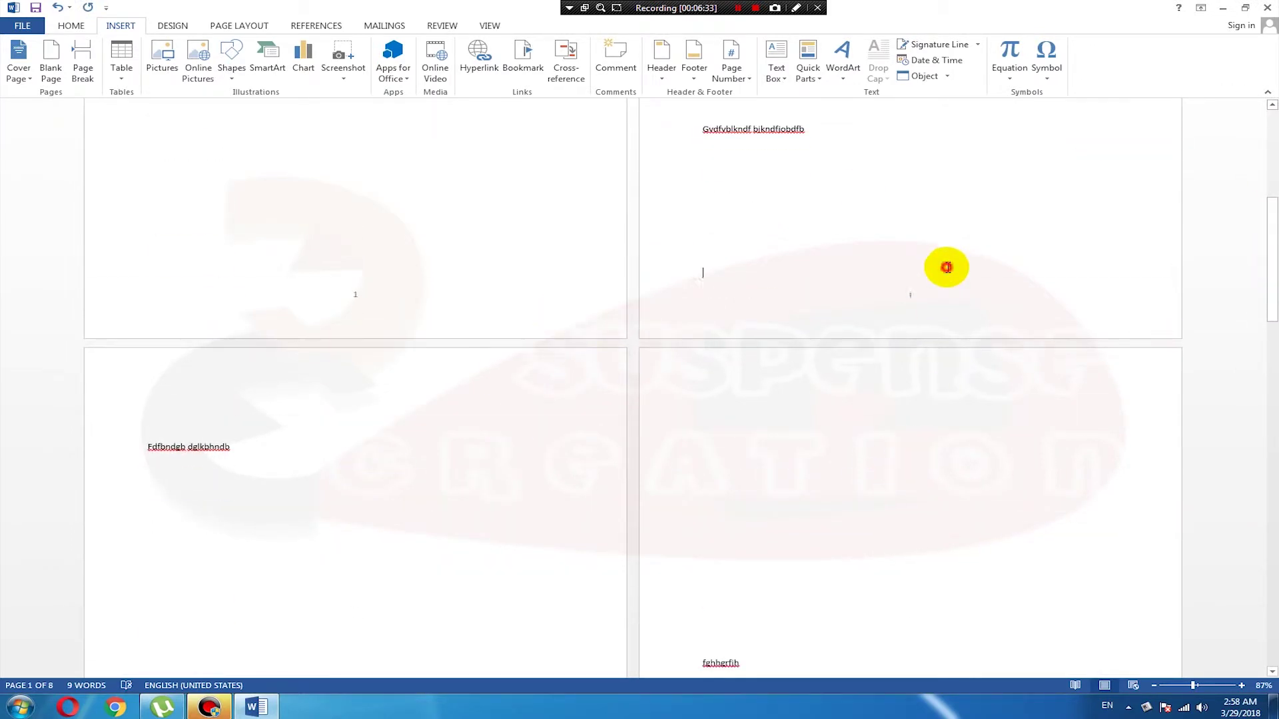
scroll(502, 517, down, 12)
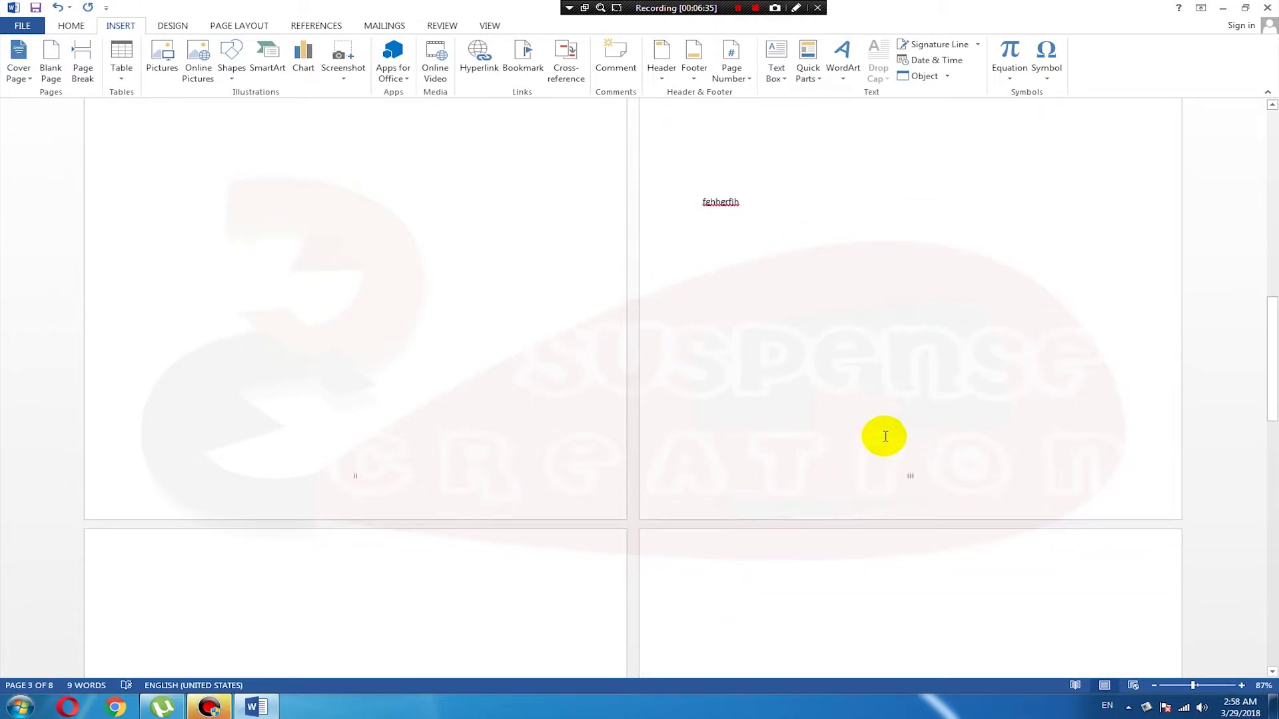
scroll(888, 451, down, 12)
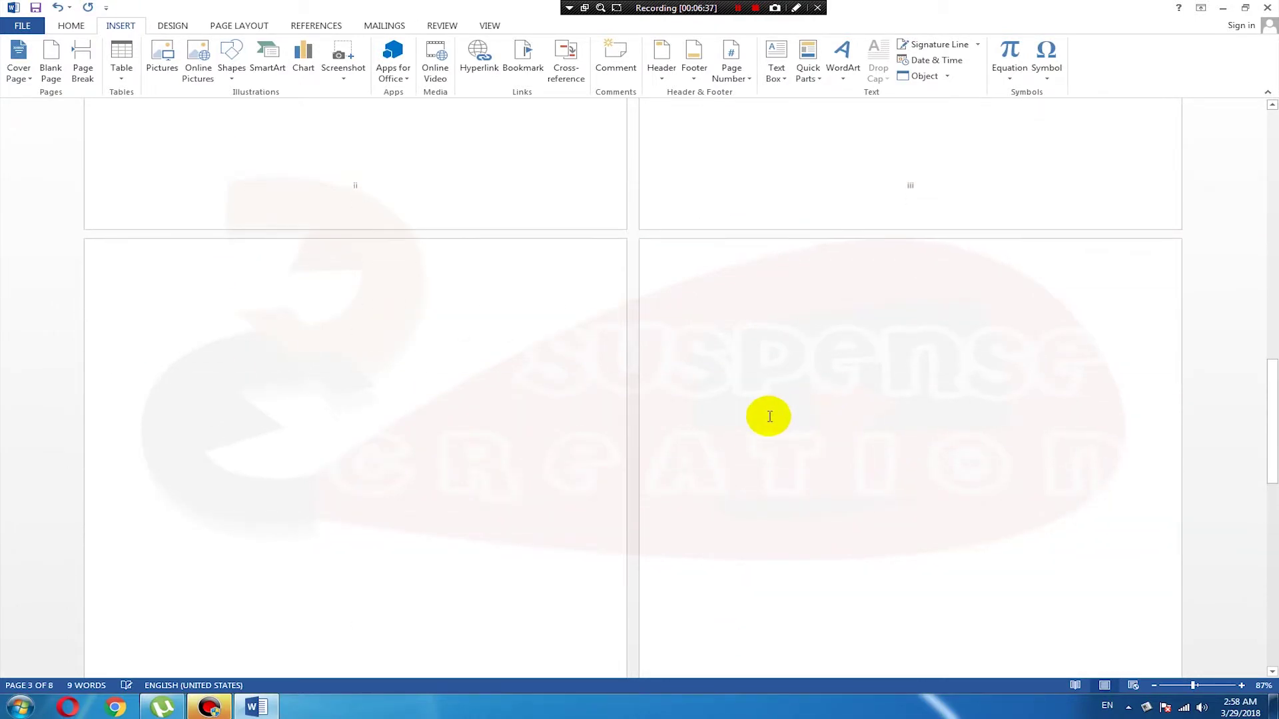
scroll(360, 574, down, 14)
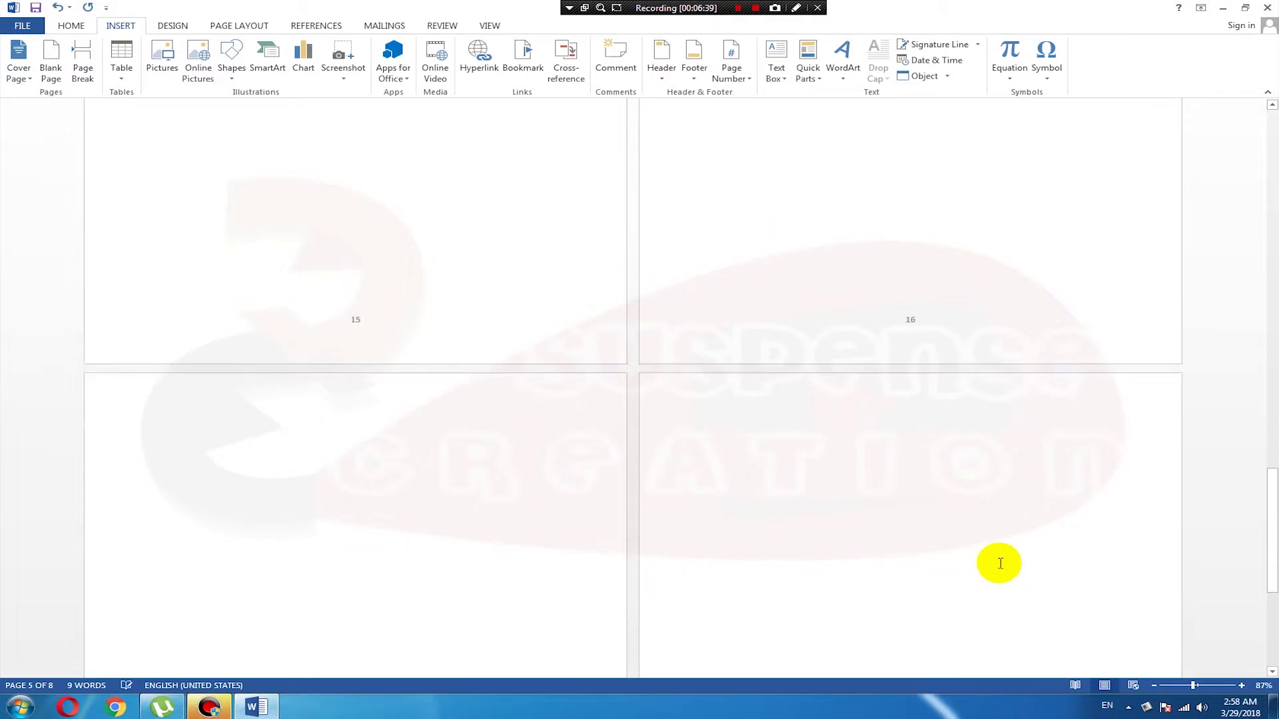
scroll(198, 612, down, 4)
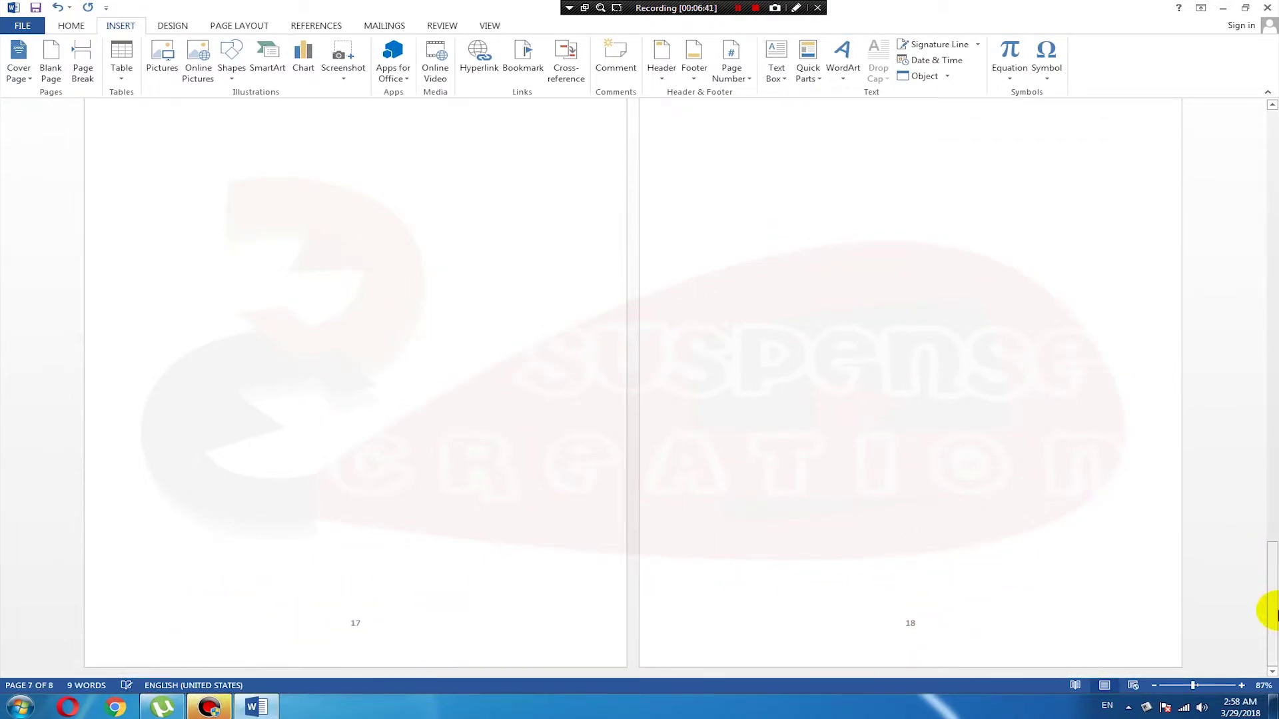
drag(1265, 613, 1270, 120)
scroll(946, 416, down, 9)
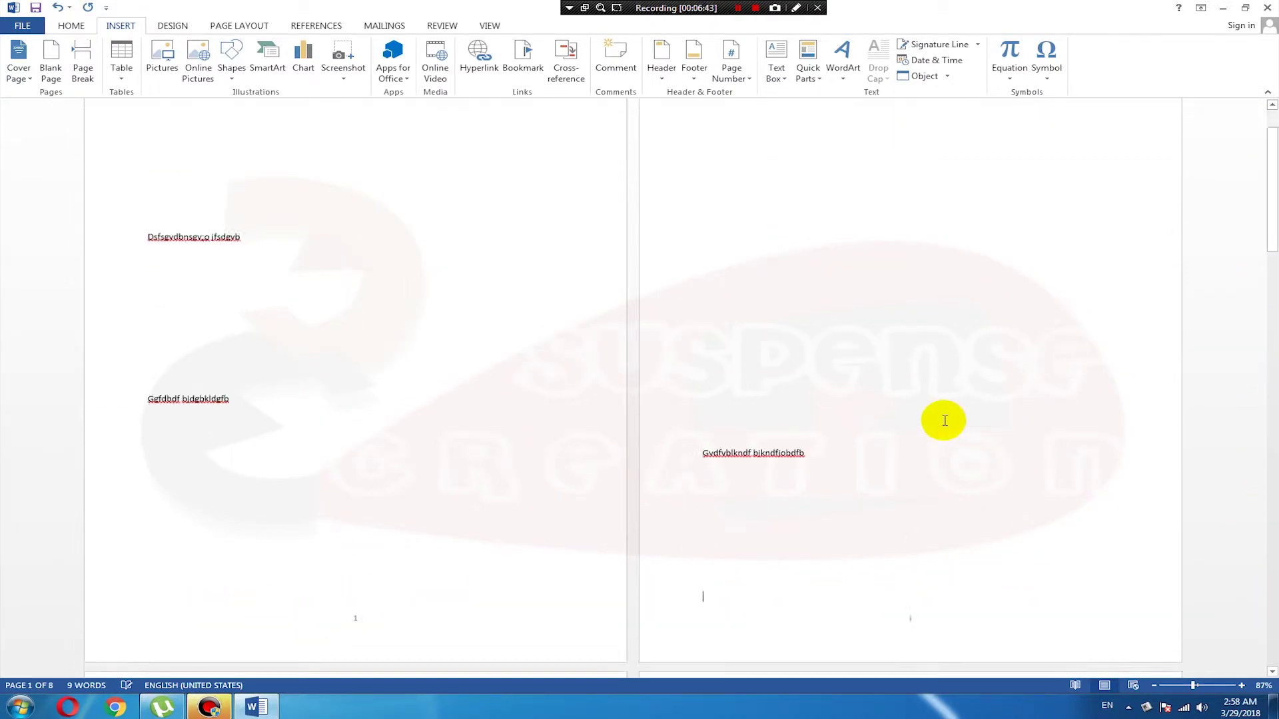
scroll(932, 415, down, 1)
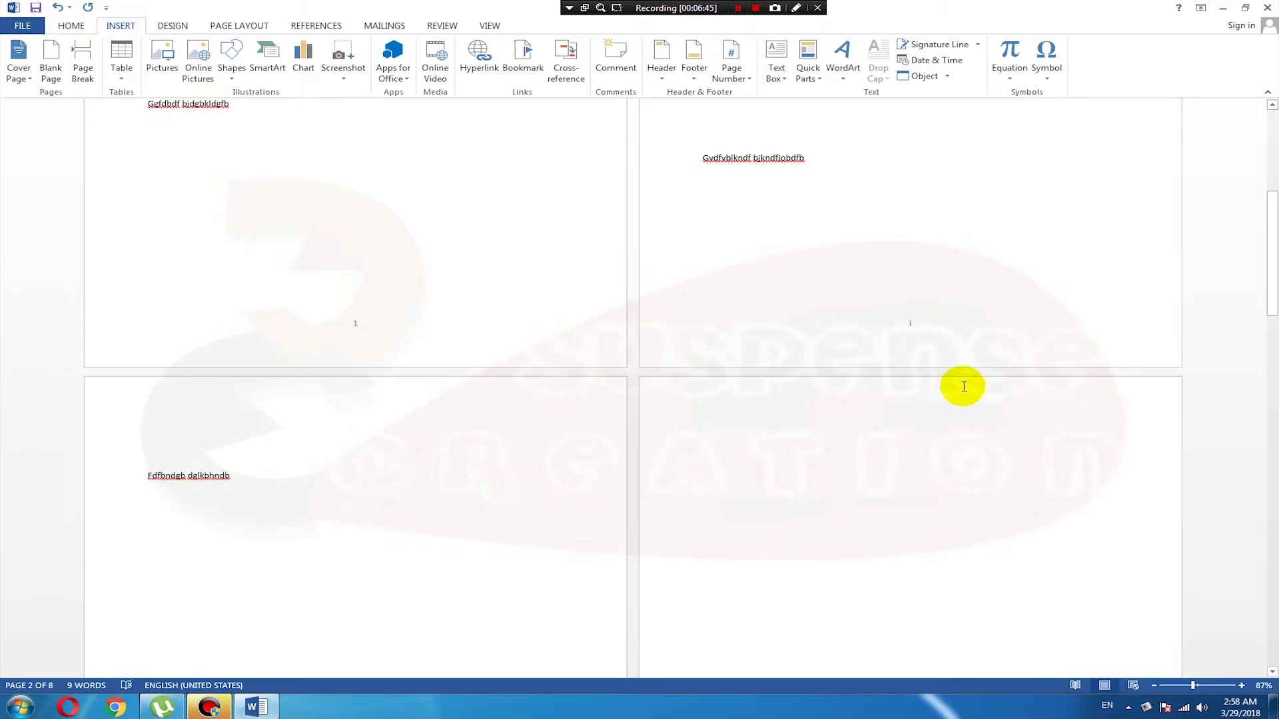
scroll(963, 383, up, 10)
scroll(911, 440, down, 9)
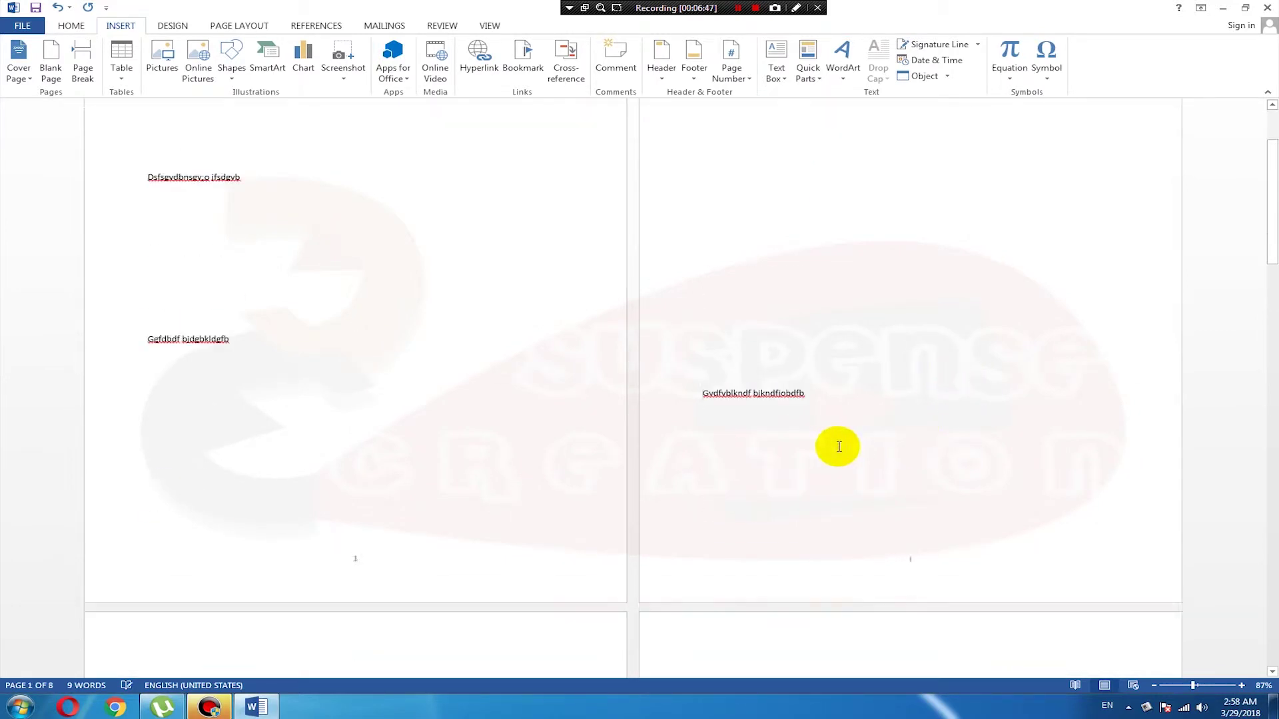
scroll(836, 441, up, 4)
scroll(831, 432, down, 2)
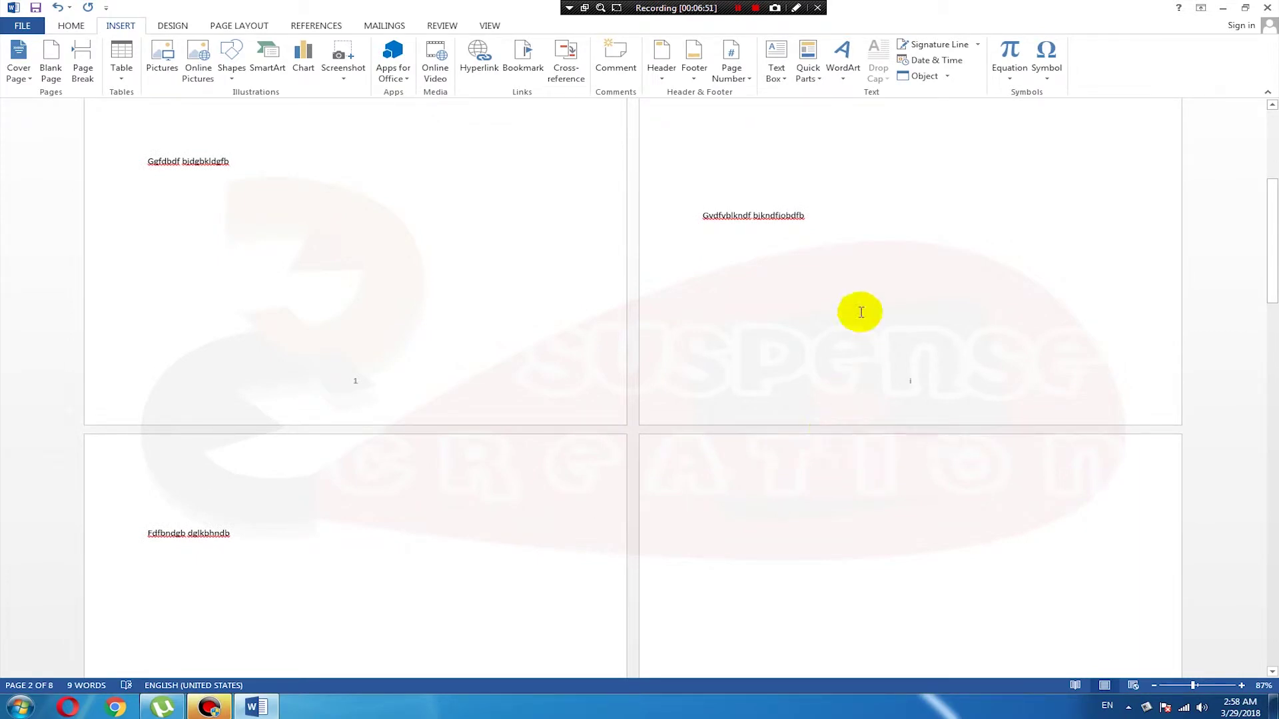
- Put the cursor after page 2's text and bring up the Page Layout Breaks list
click(814, 219)
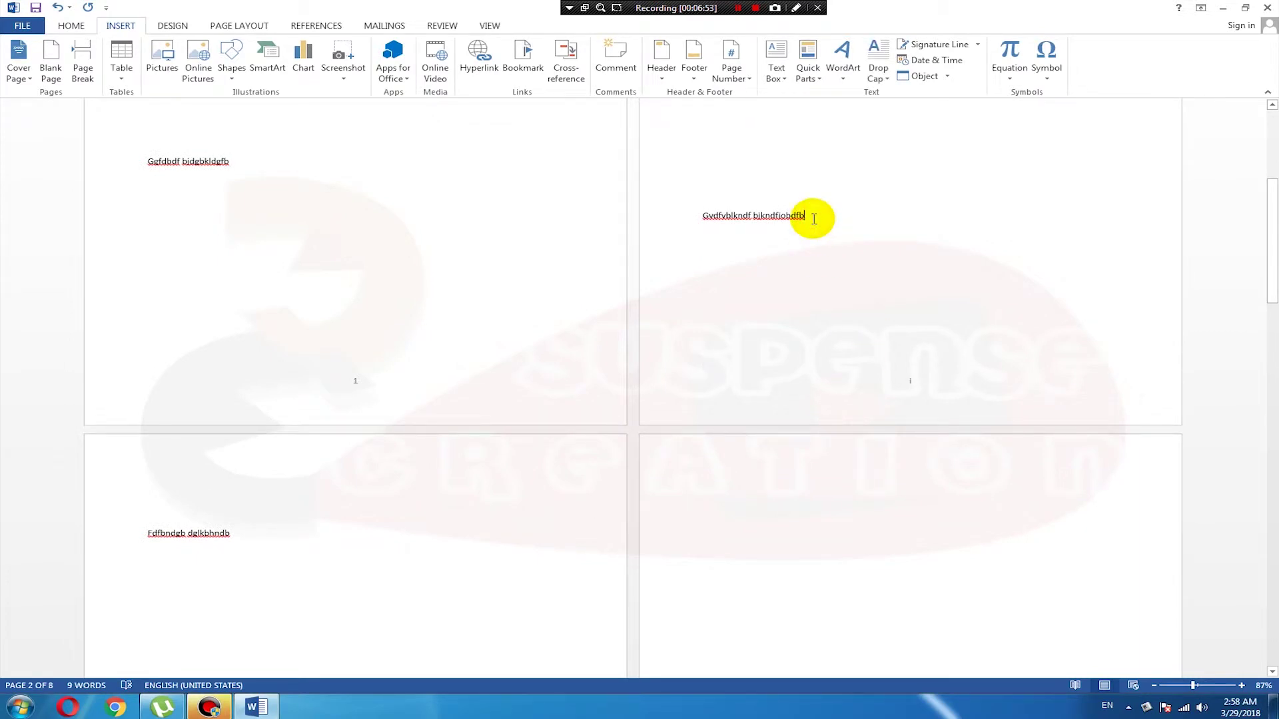
click(248, 27)
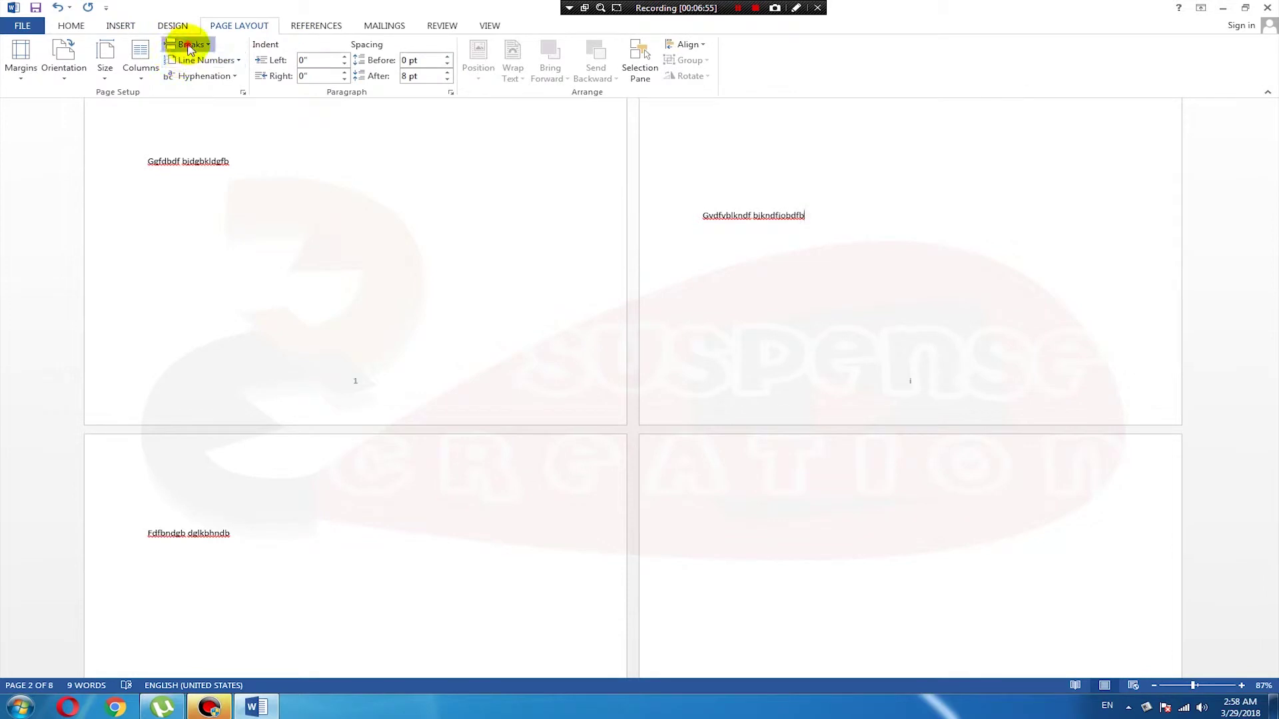
click(190, 47)
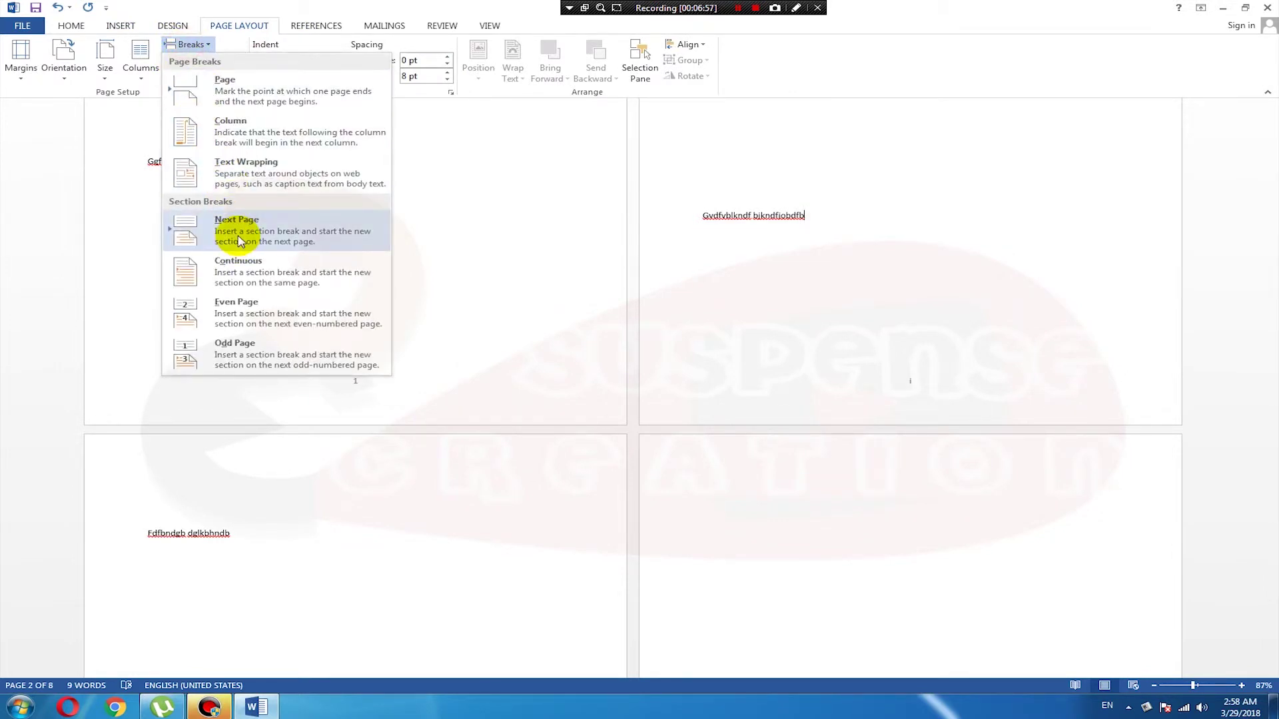